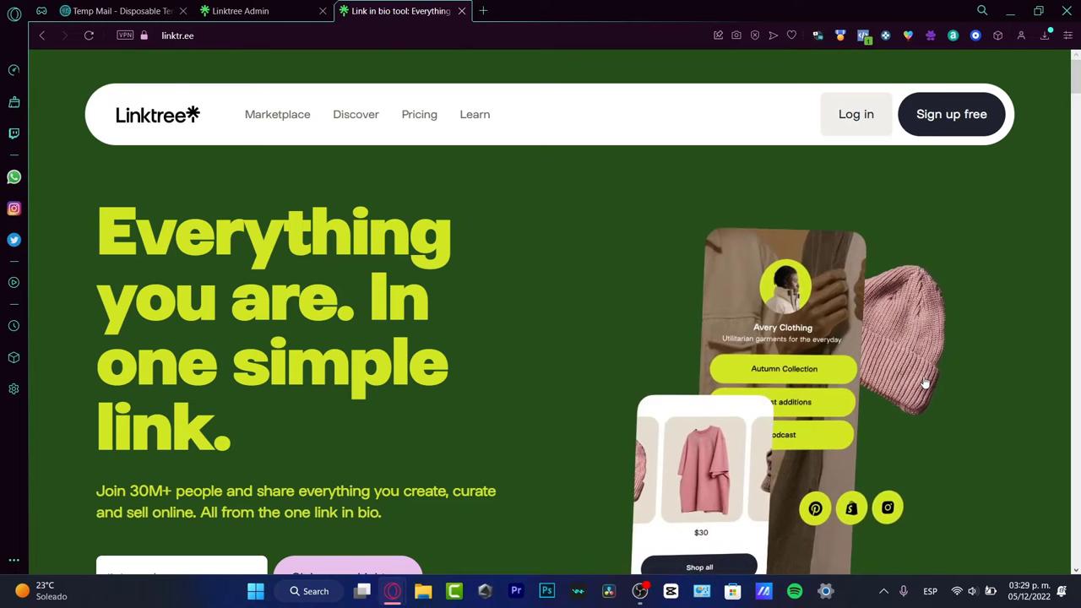
# Step: Go back to the Linktree admin Links page and close the homepage tab
pyautogui.scroll(-3, 924, 379)
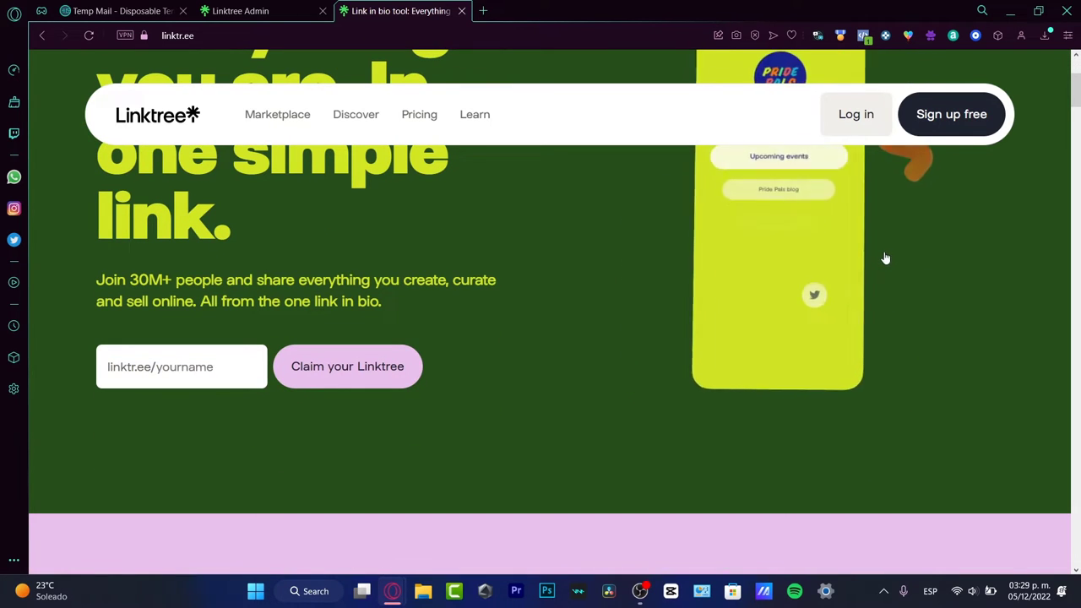
pyautogui.scroll(3, 883, 321)
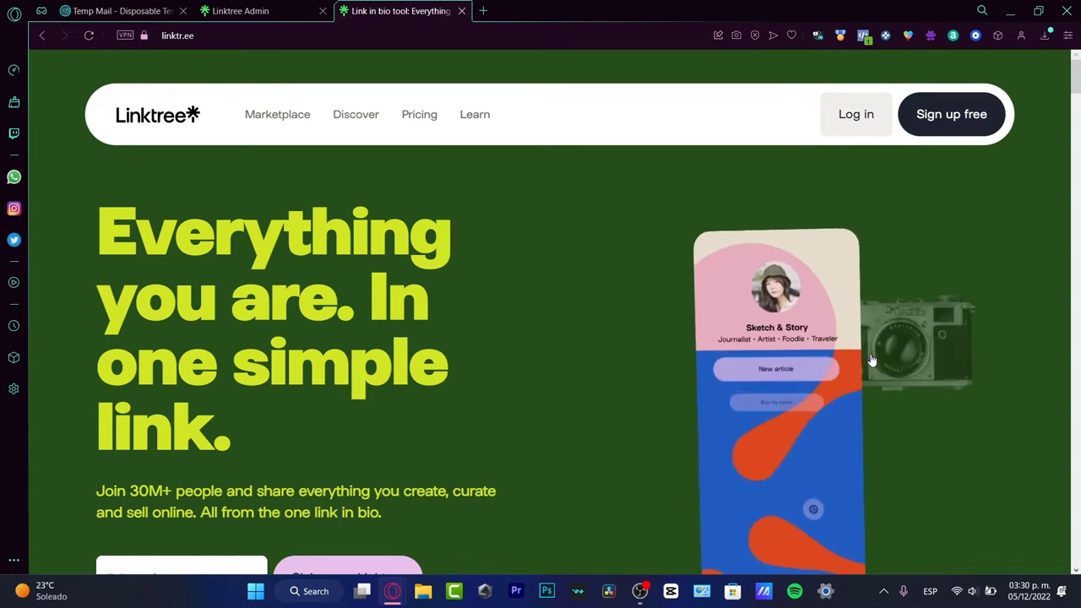
pyautogui.scroll(-3, 870, 363)
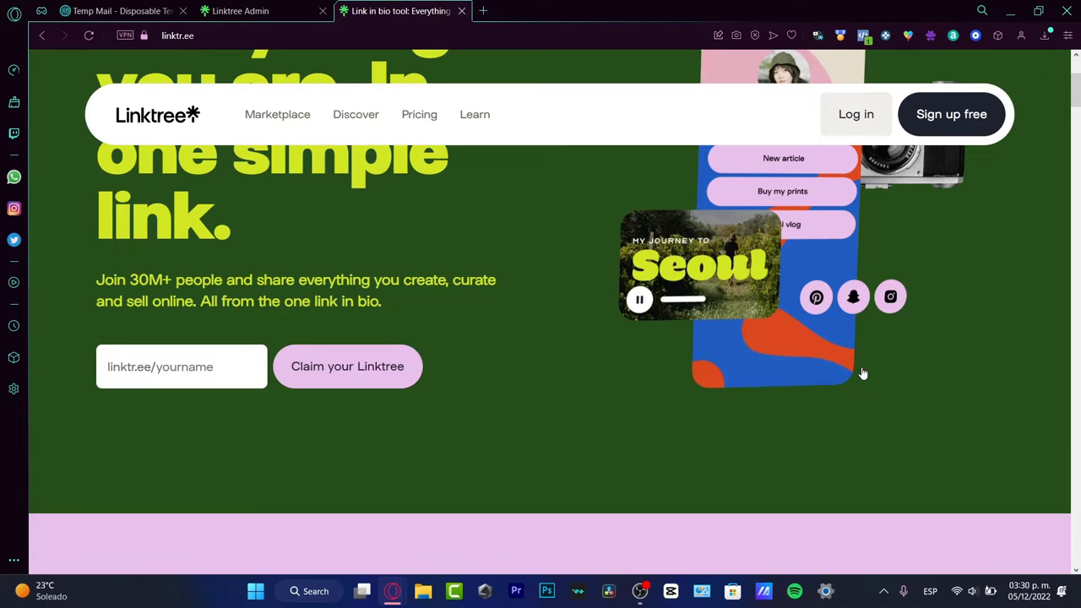
pyautogui.scroll(-5, 861, 371)
pyautogui.scroll(-3, 865, 373)
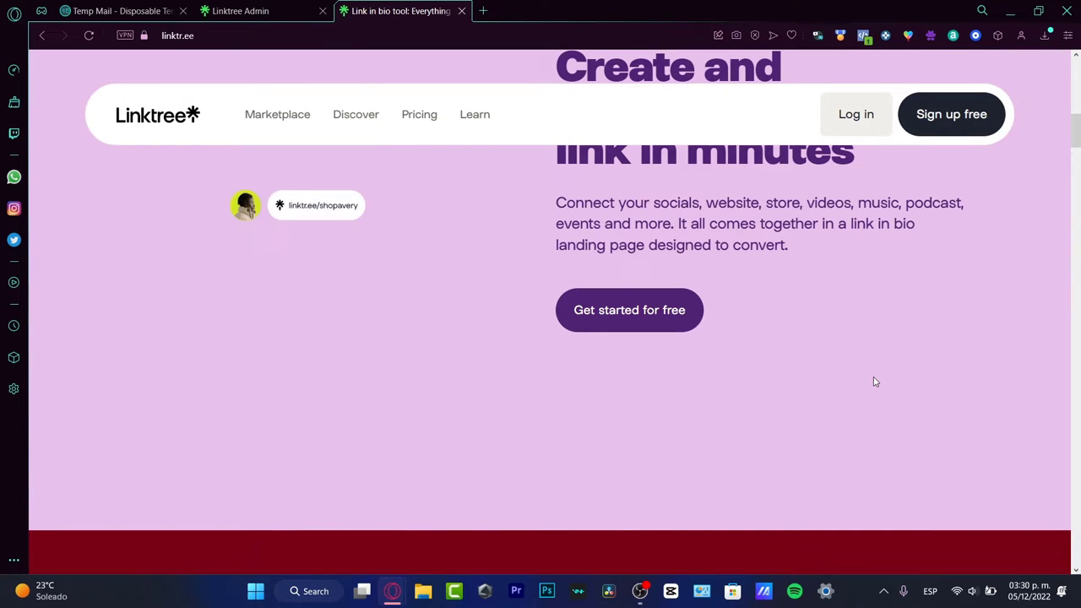
pyautogui.scroll(3, 903, 253)
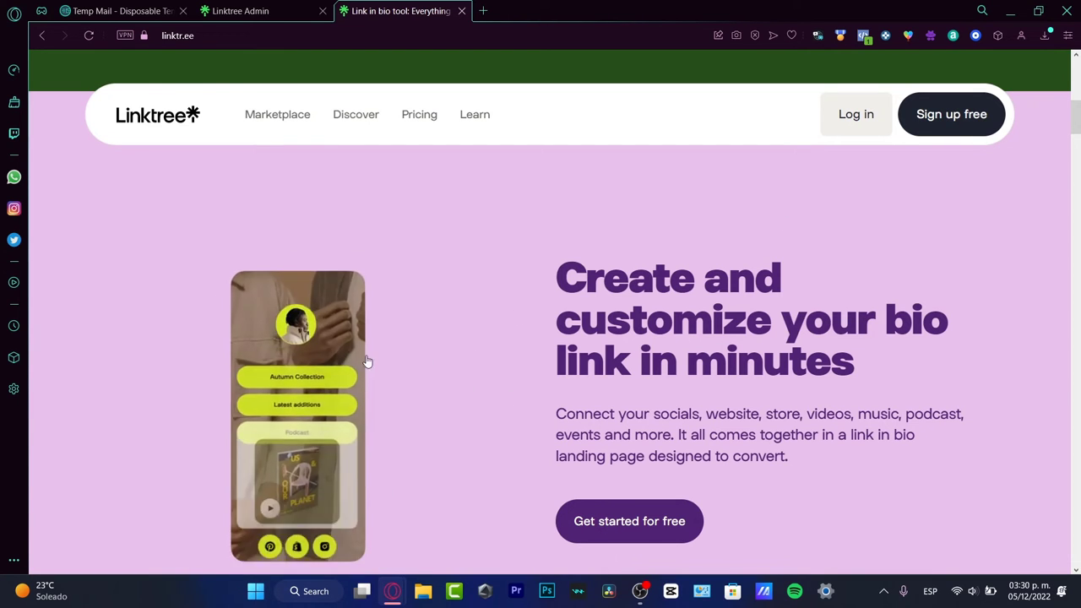
pyautogui.scroll(-5, 919, 320)
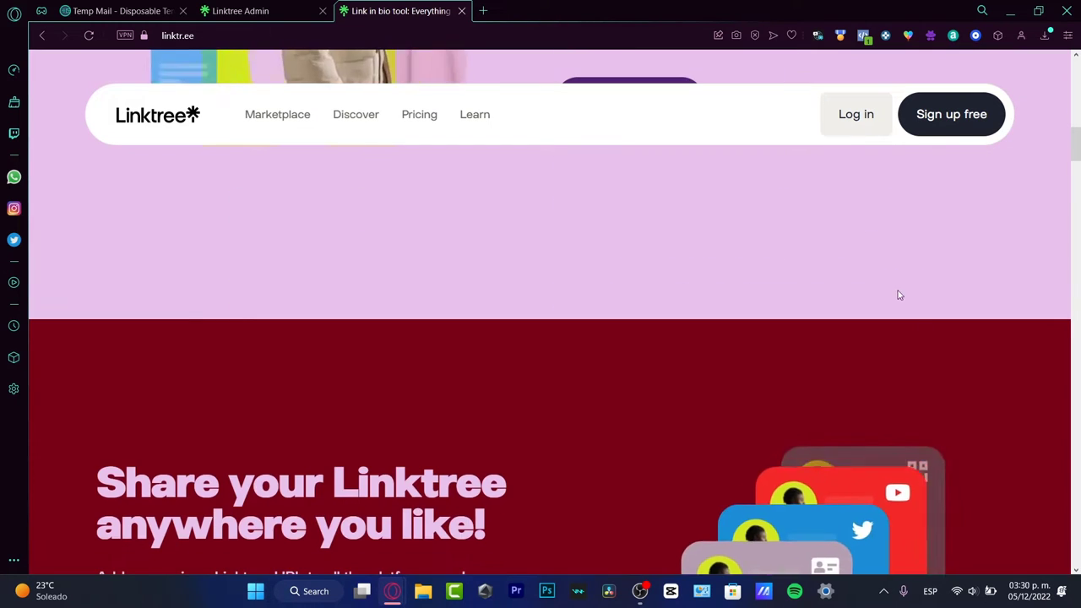
pyautogui.scroll(-5, 898, 295)
pyautogui.scroll(-6, 904, 296)
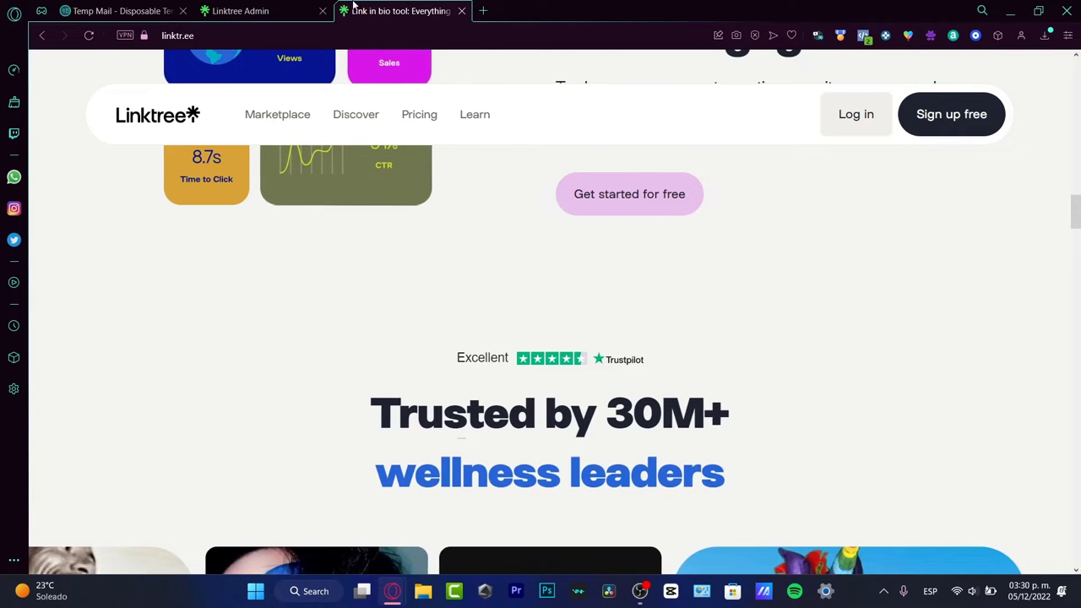
pyautogui.click(255, 11)
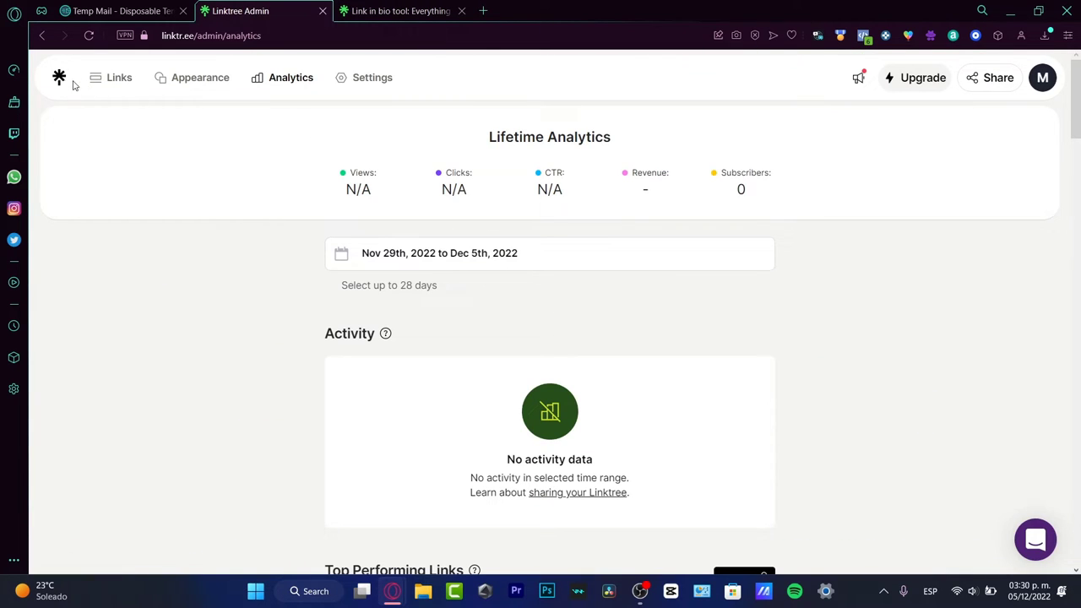
pyautogui.click(57, 87)
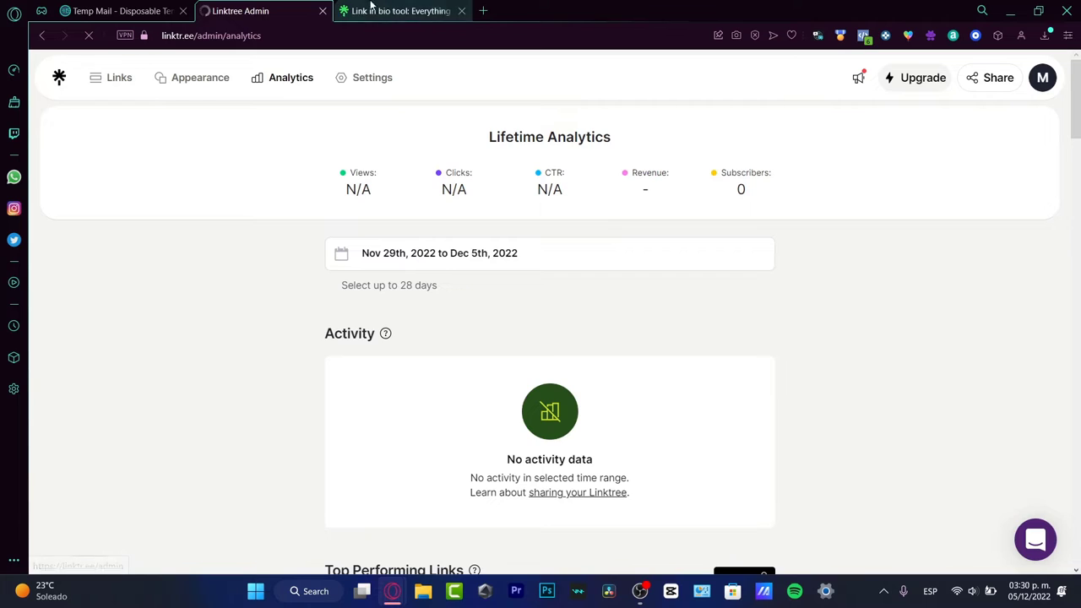
pyautogui.click(461, 11)
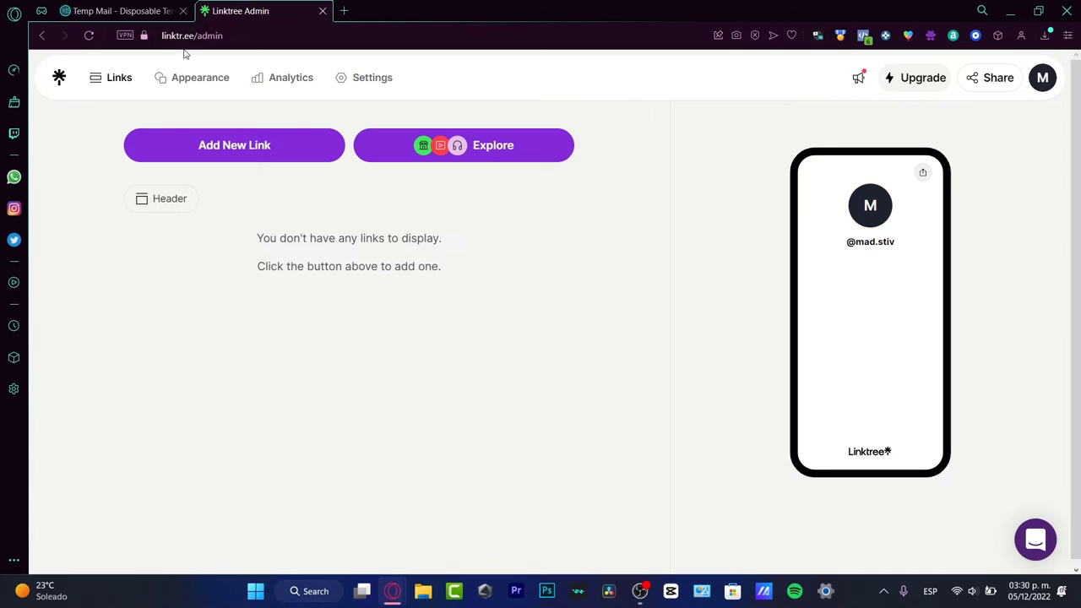
# Step: Copy the public page address linktr.ee/mad.stiv from the Share options
pyautogui.moveTo(907, 244); pyautogui.dragTo(848, 244)
pyautogui.click(880, 320)
pyautogui.click(993, 77)
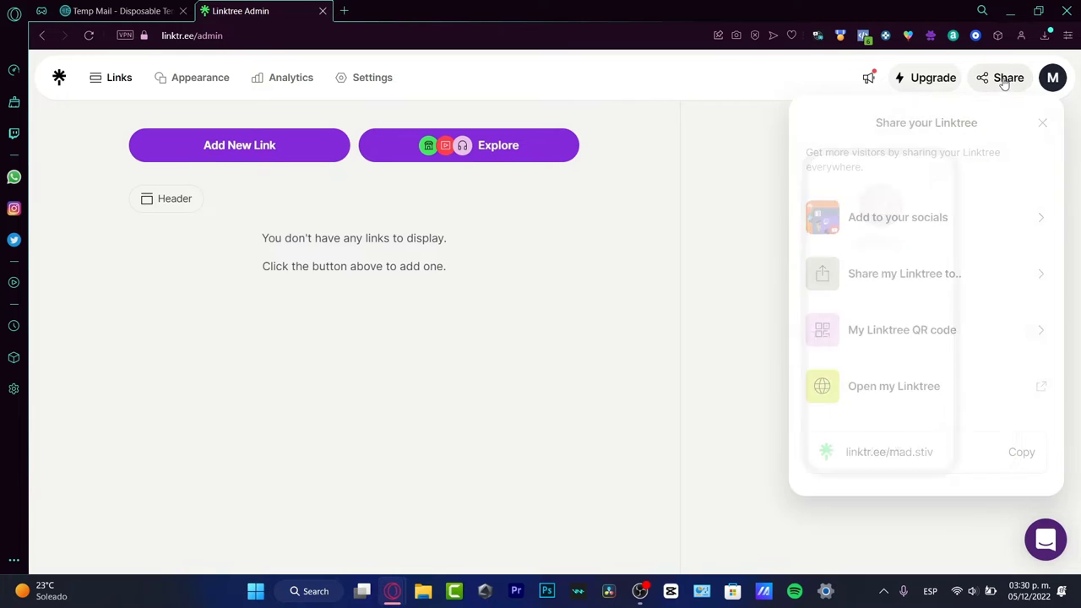
pyautogui.click(1018, 458)
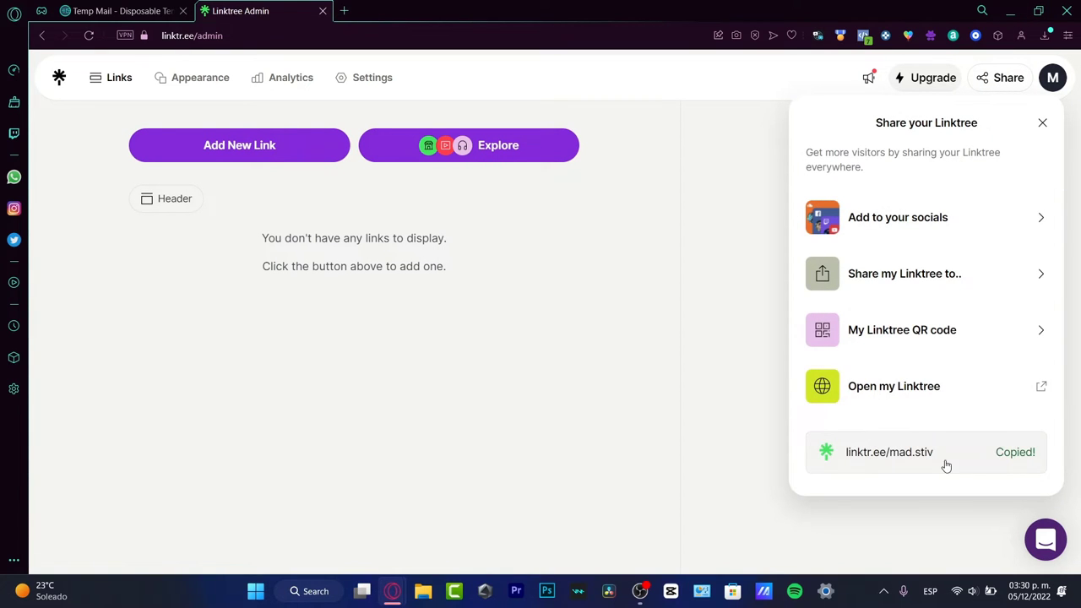
# Step: Open linktr.ee/mad.stiv in a new tab to check the empty page, then close it and the Share panel
pyautogui.click(344, 11)
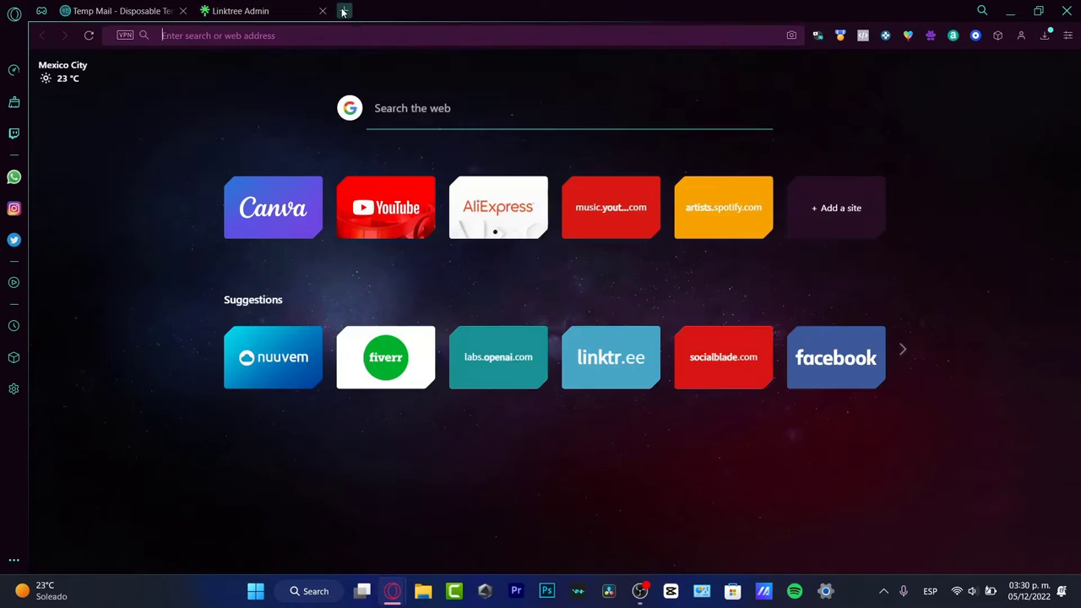
pyautogui.hotkey('ctrl', 'v')
pyautogui.press('Return')
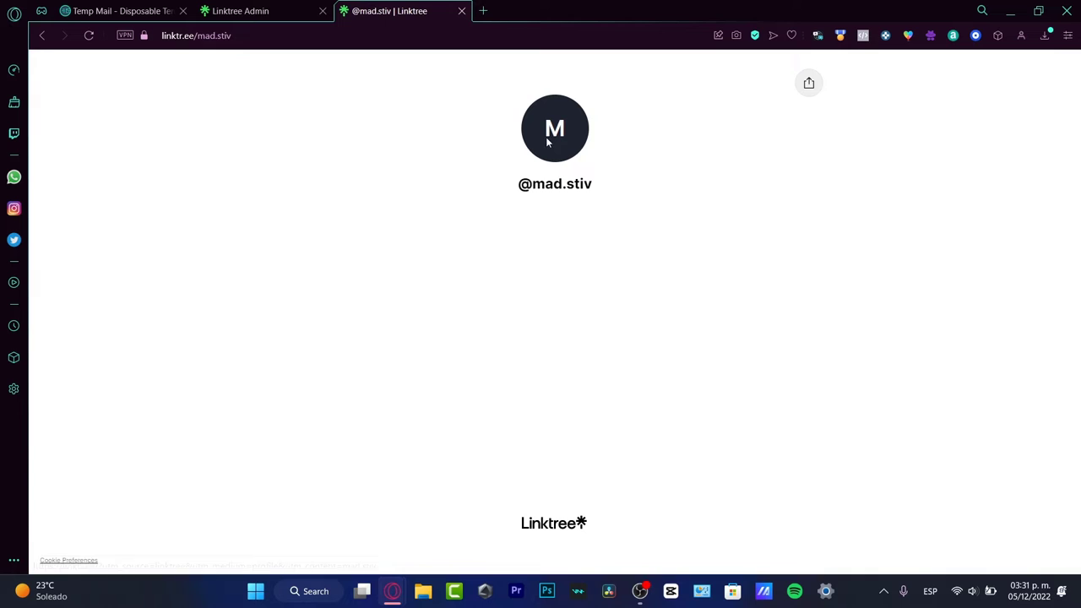
pyautogui.click(461, 12)
pyautogui.click(743, 197)
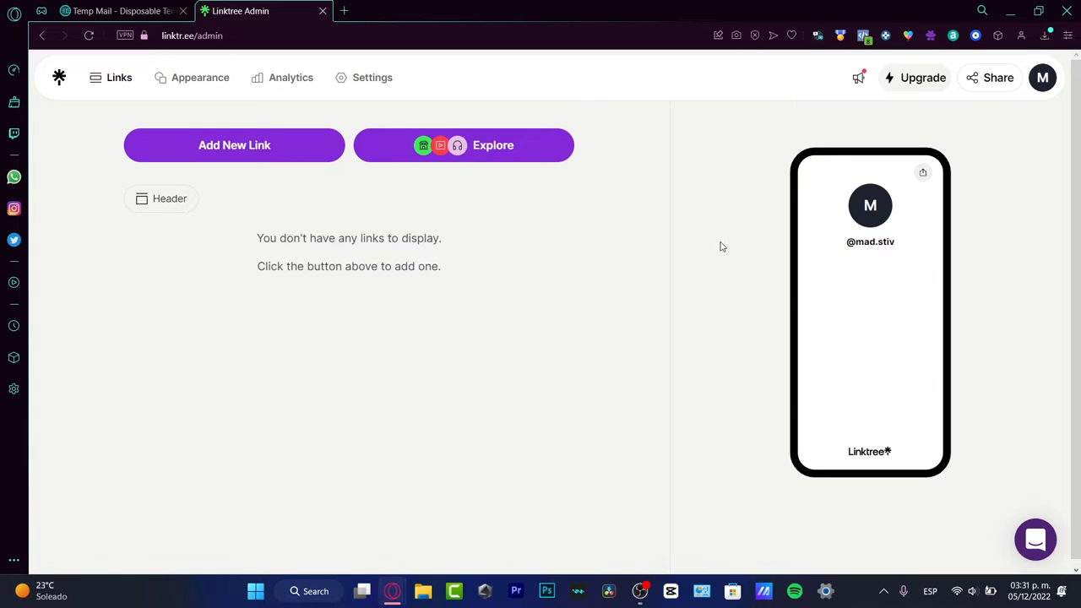
# Step: Add a new link and start typing its title, 'My Portfolio'
pyautogui.click(258, 156)
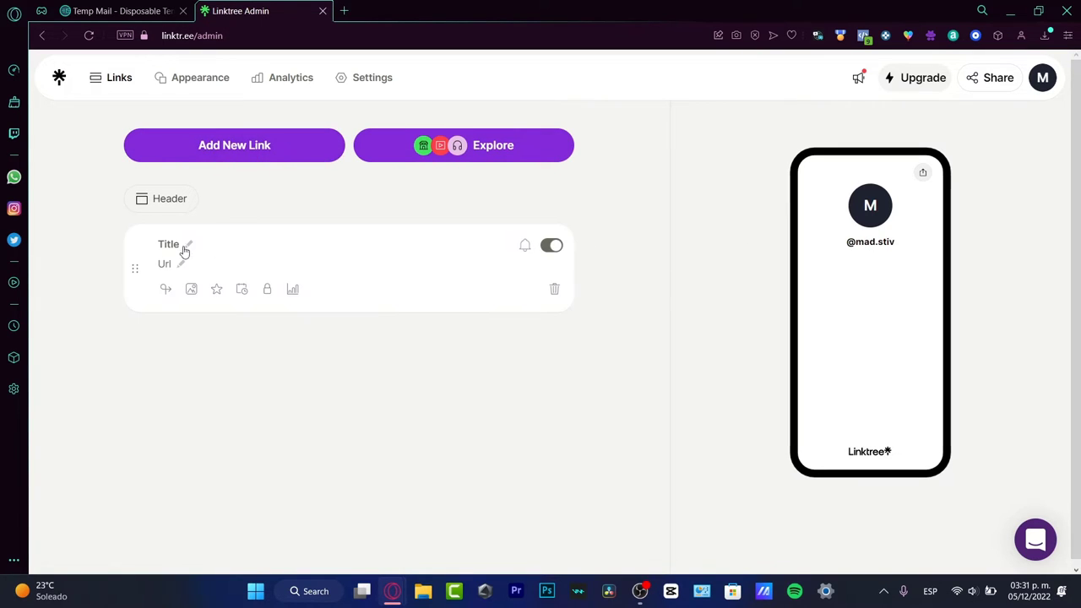
pyautogui.click(163, 246)
pyautogui.write('My')
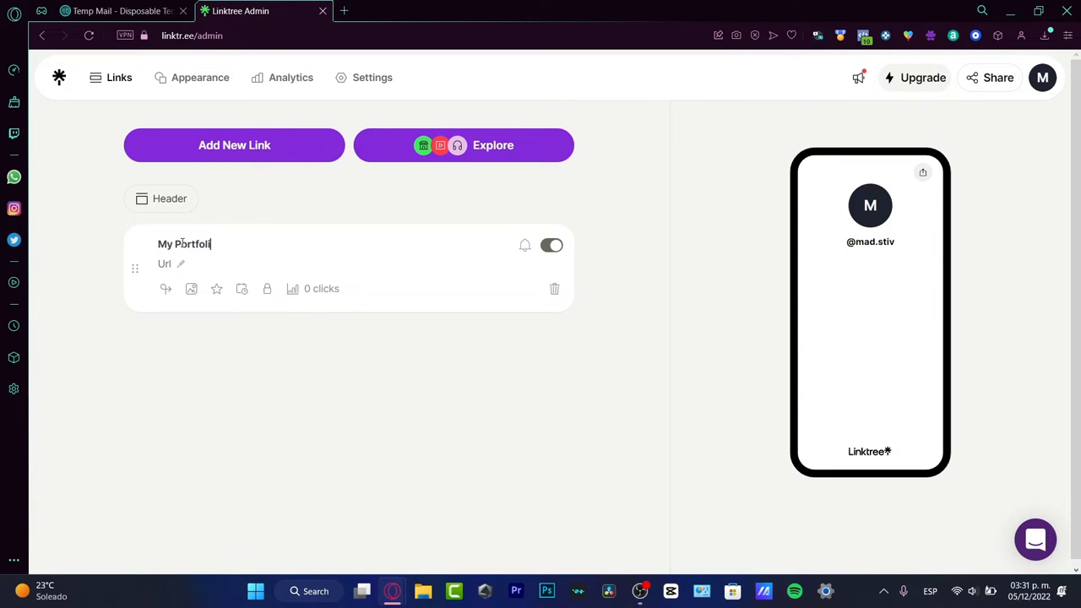
# Step: Finish the 'My Portfolio' title and search Google for 'mountain 4k phothos'
pyautogui.write('Portfolio')
pyautogui.click(344, 11)
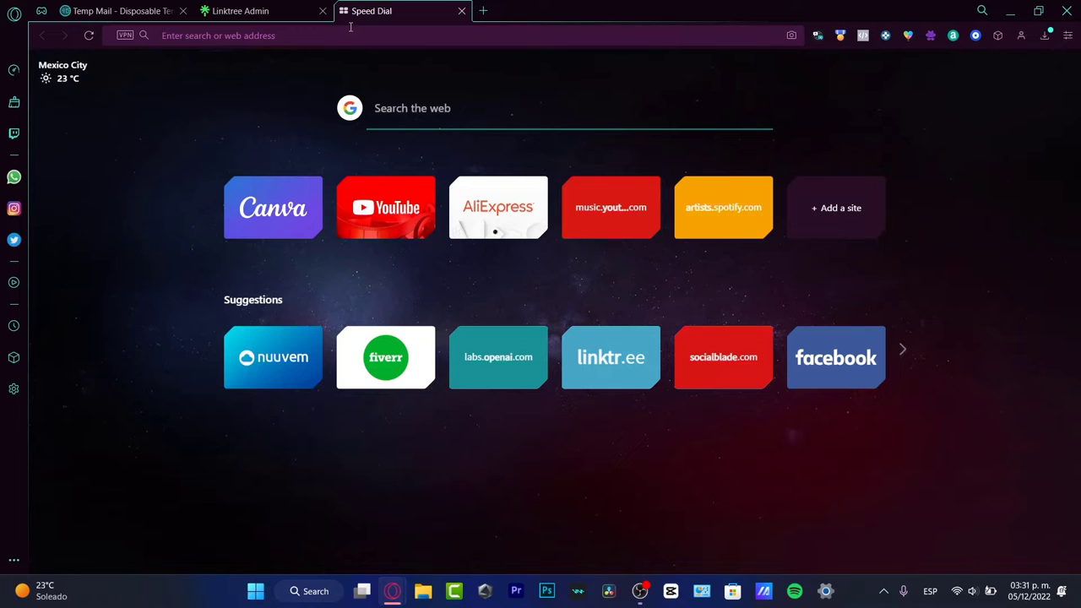
pyautogui.write('mountain ')
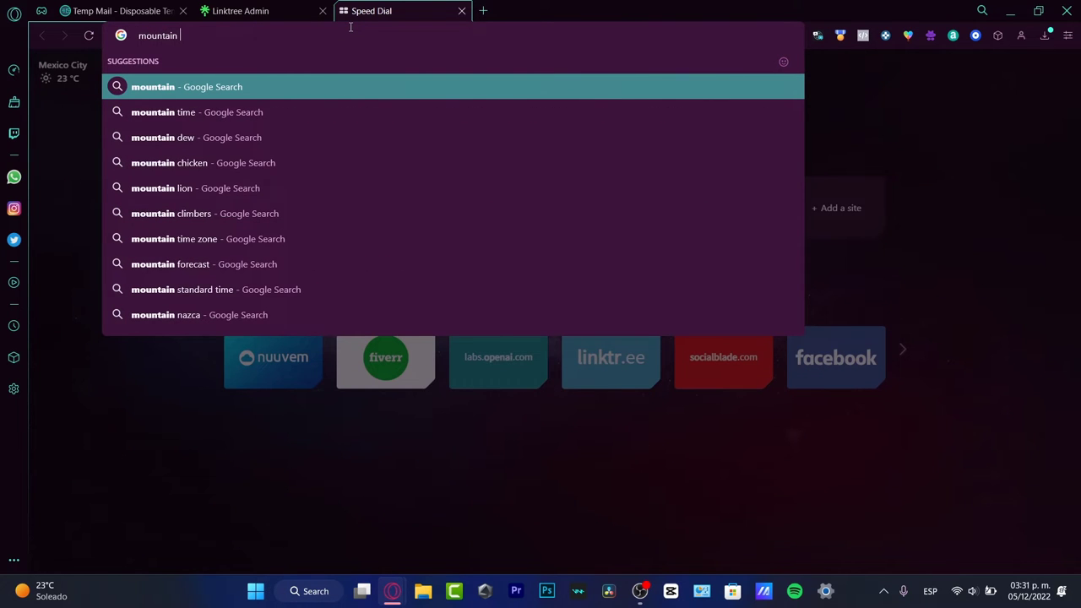
pyautogui.write('4k ')
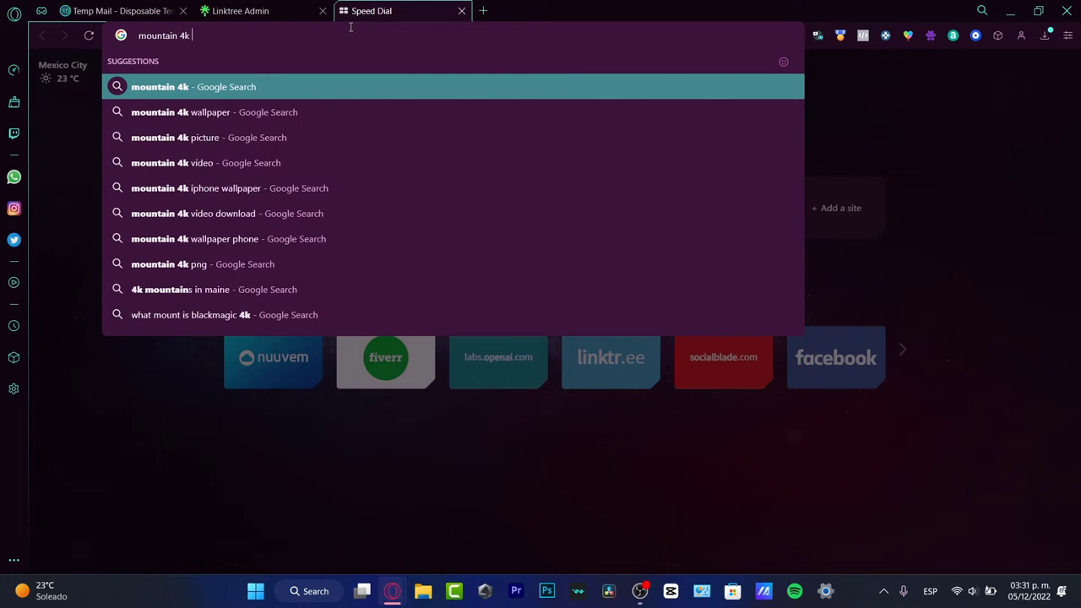
pyautogui.write('phothos')
pyautogui.press('Return')
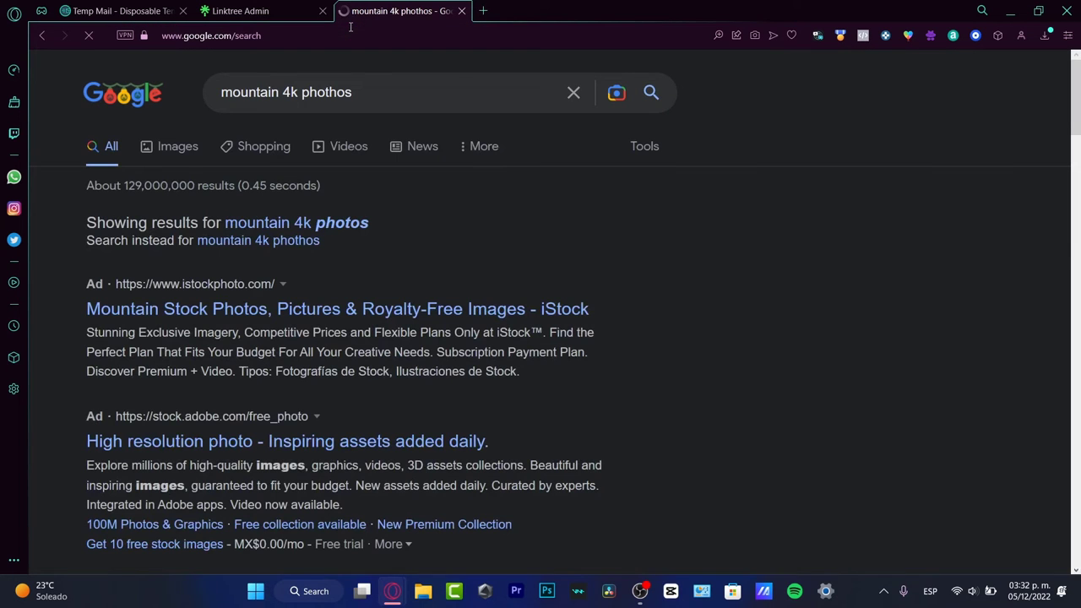
# Step: Open a mountain wallpaper page from the Google Images results
pyautogui.click(165, 152)
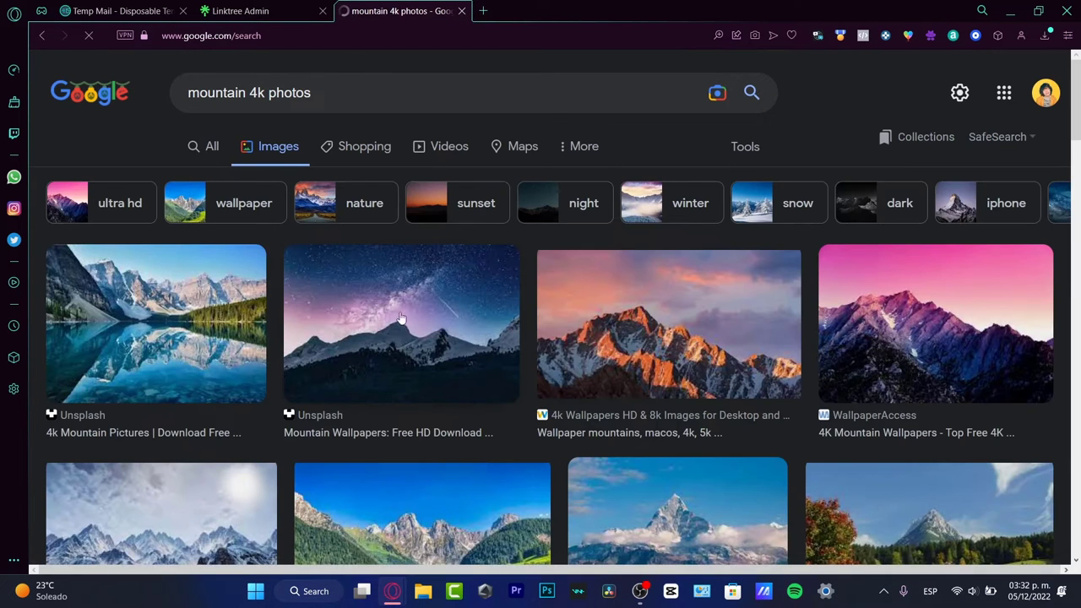
pyautogui.click(707, 322)
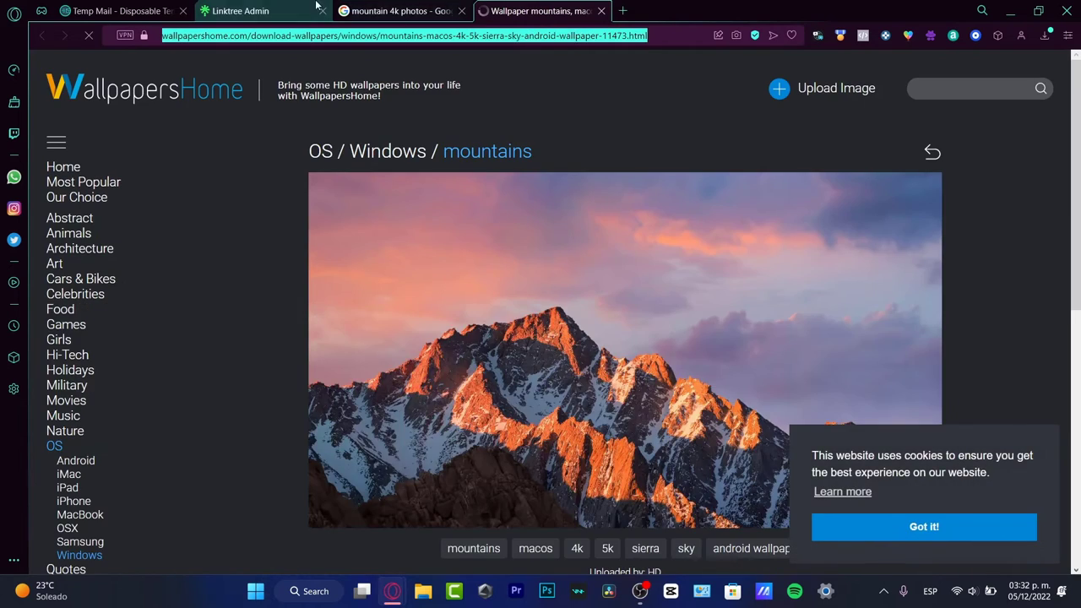
pyautogui.click(316, 6)
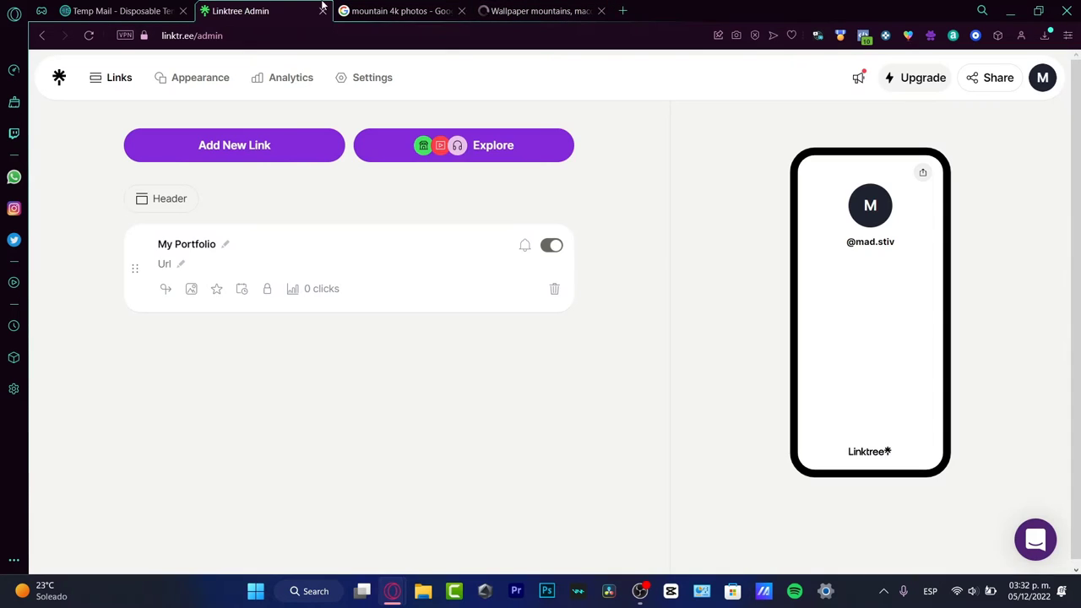
# Step: Set My Portfolio's URL to the mountain wallpaper page address
pyautogui.click(165, 263)
pyautogui.hotkey('ctrl', 'v')
pyautogui.click(583, 347)
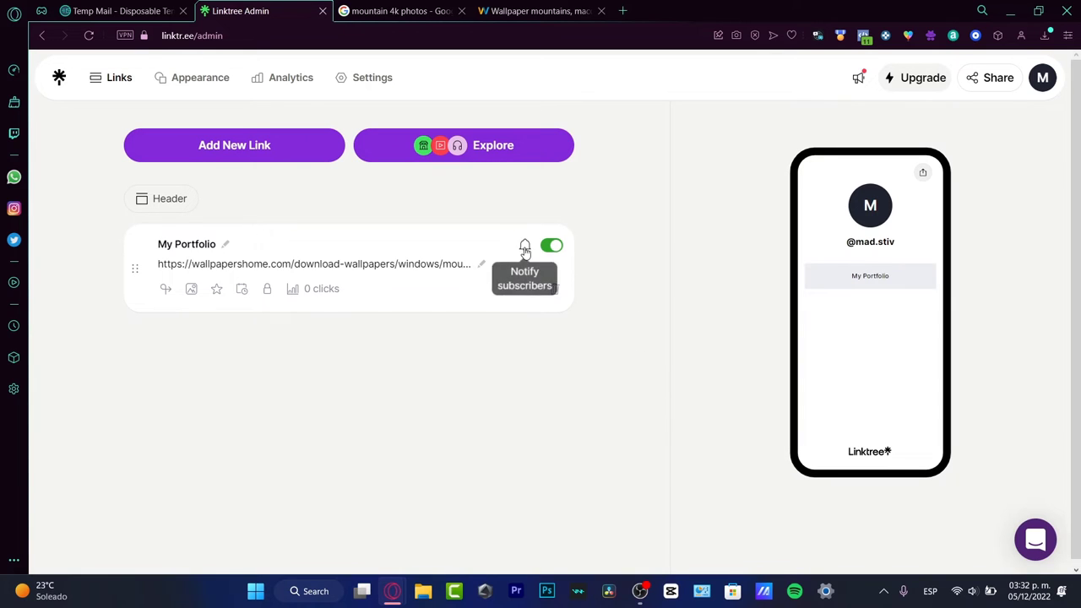
# Step: Add a 'My Instagram' link pointing to the Instagram profile from autofill suggestions
pyautogui.click(271, 149)
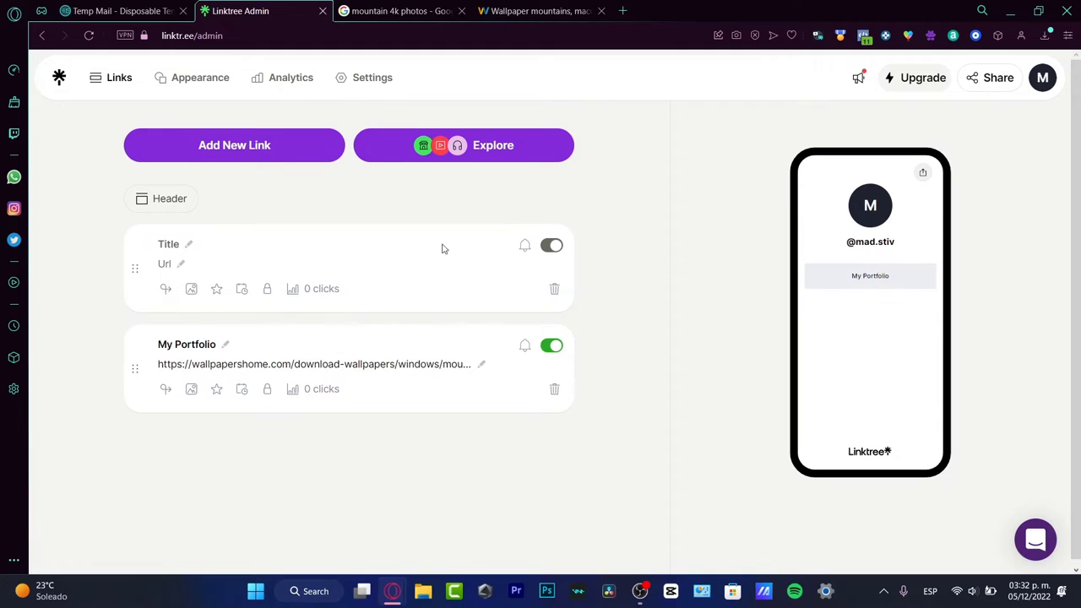
pyautogui.click(169, 244)
pyautogui.press('BackSpace')
pyautogui.write('My Instagram')
pyautogui.click(166, 265)
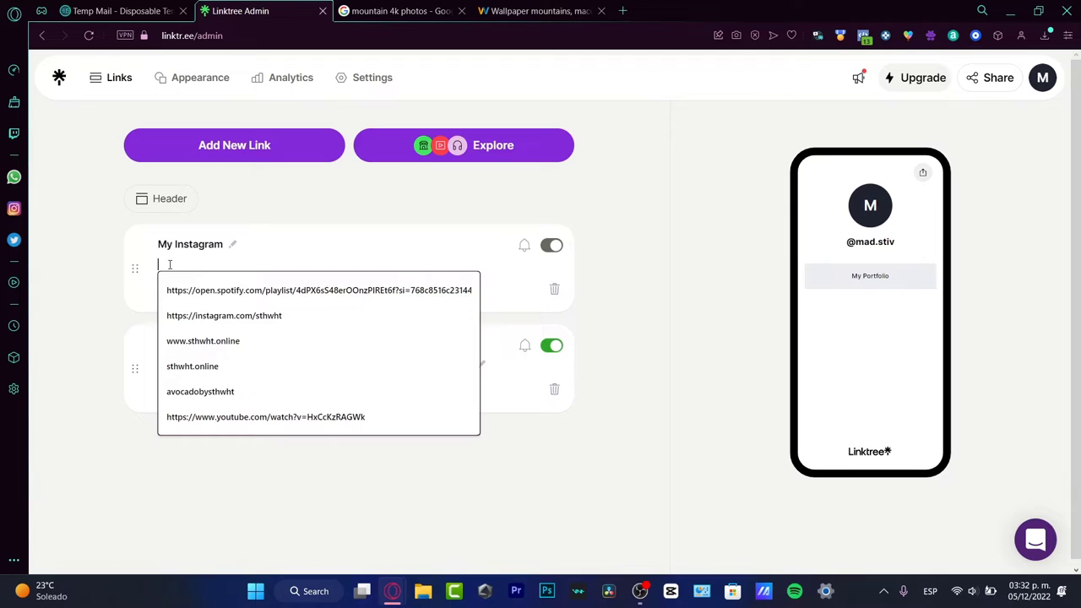
pyautogui.click(236, 313)
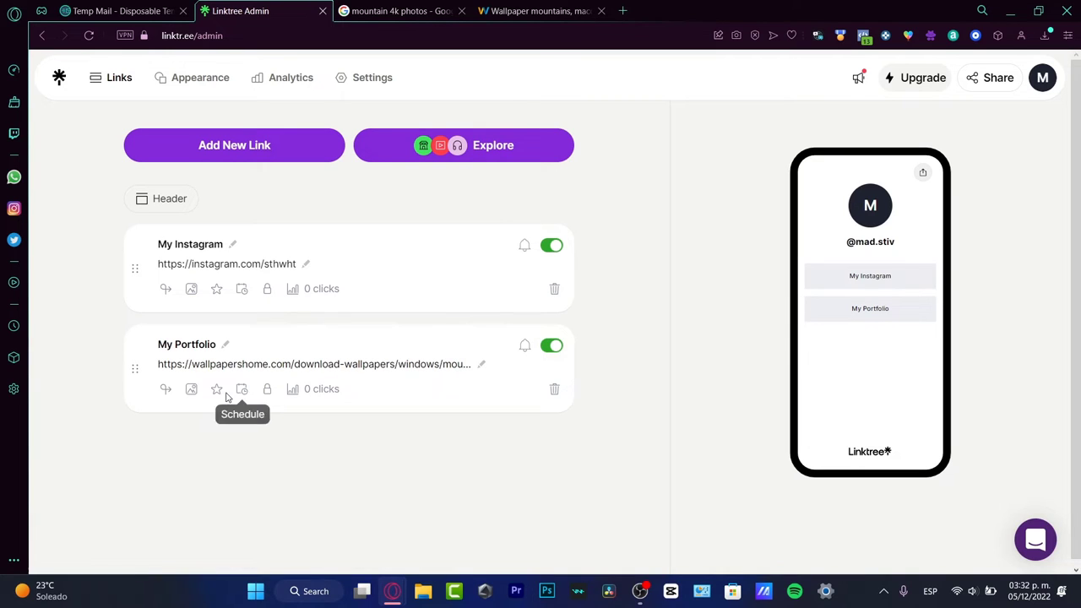
# Step: Set My Portfolio's thumbnail to the Tabler 'camera' icon
pyautogui.click(190, 392)
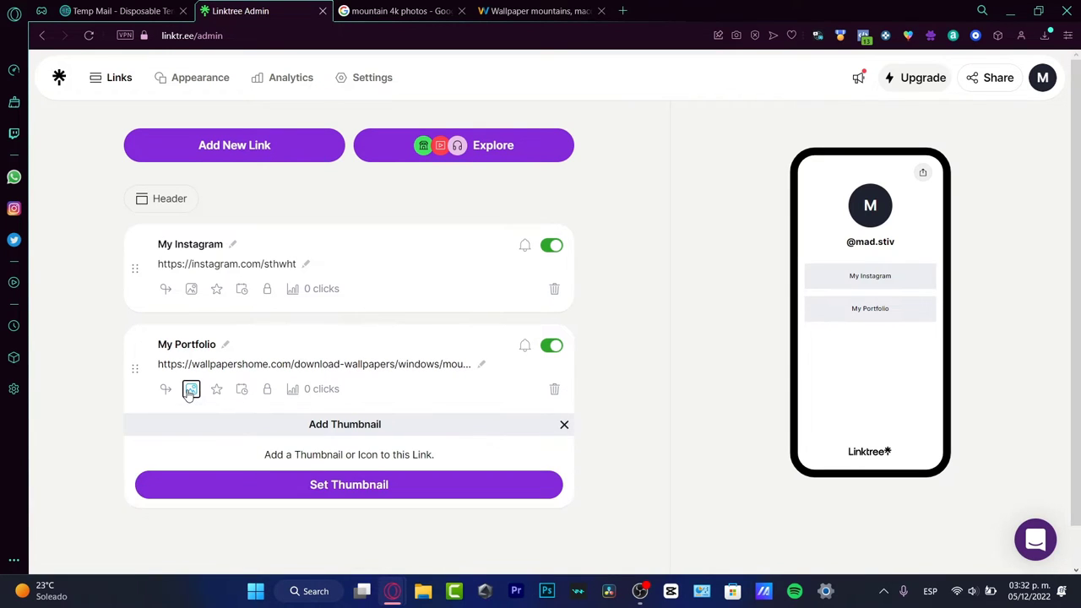
pyautogui.click(304, 485)
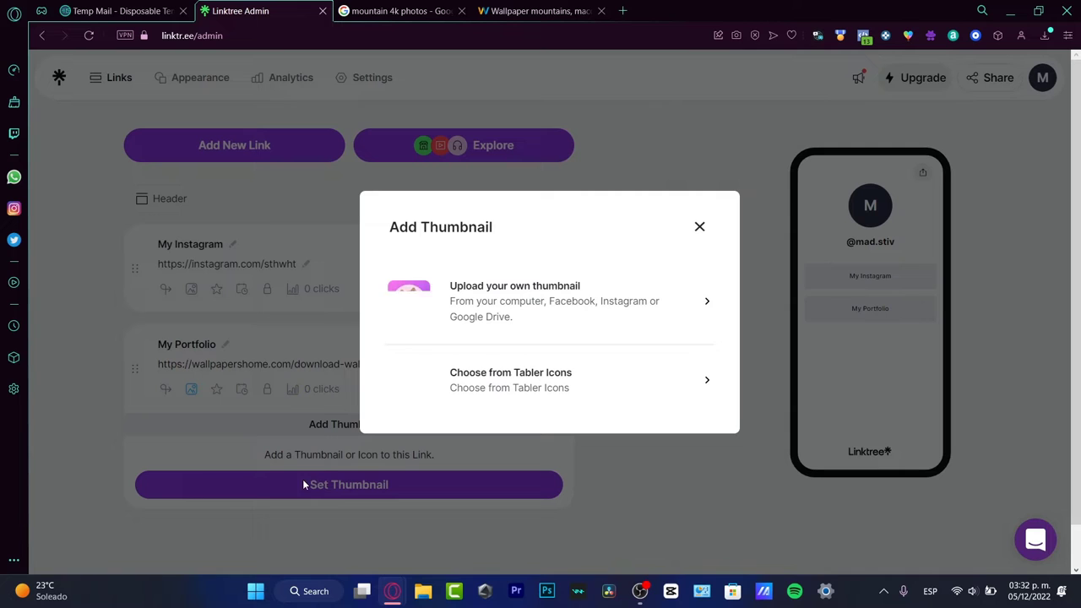
pyautogui.click(495, 386)
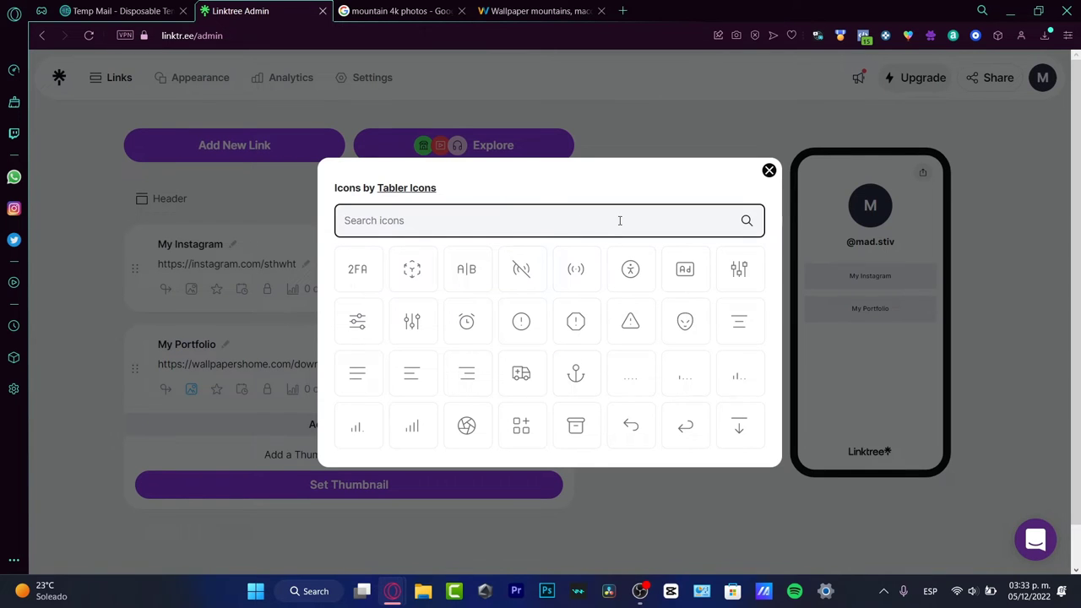
pyautogui.write('camera')
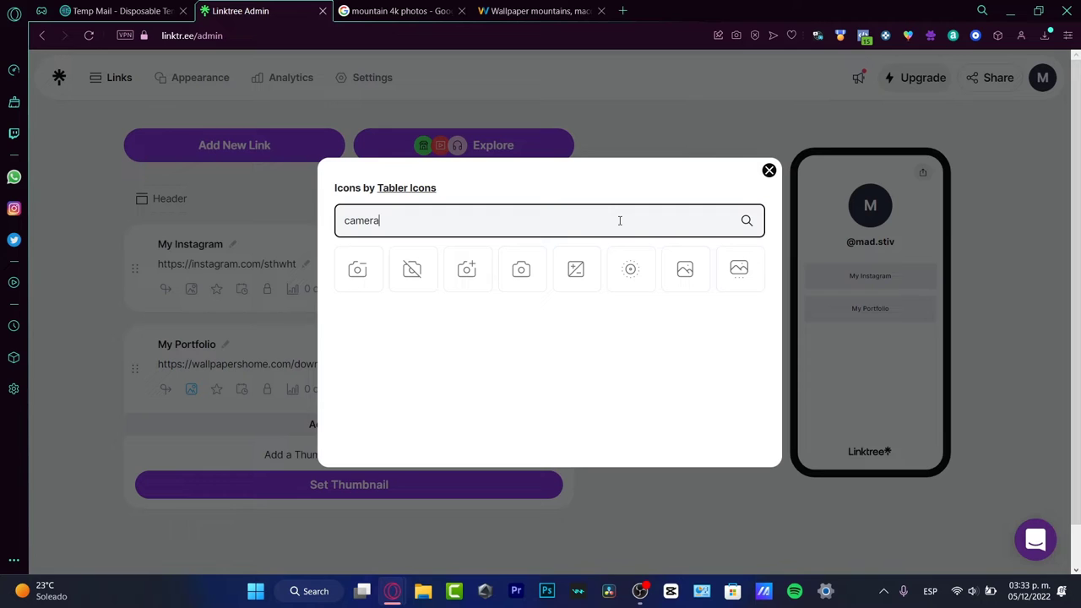
pyautogui.click(518, 281)
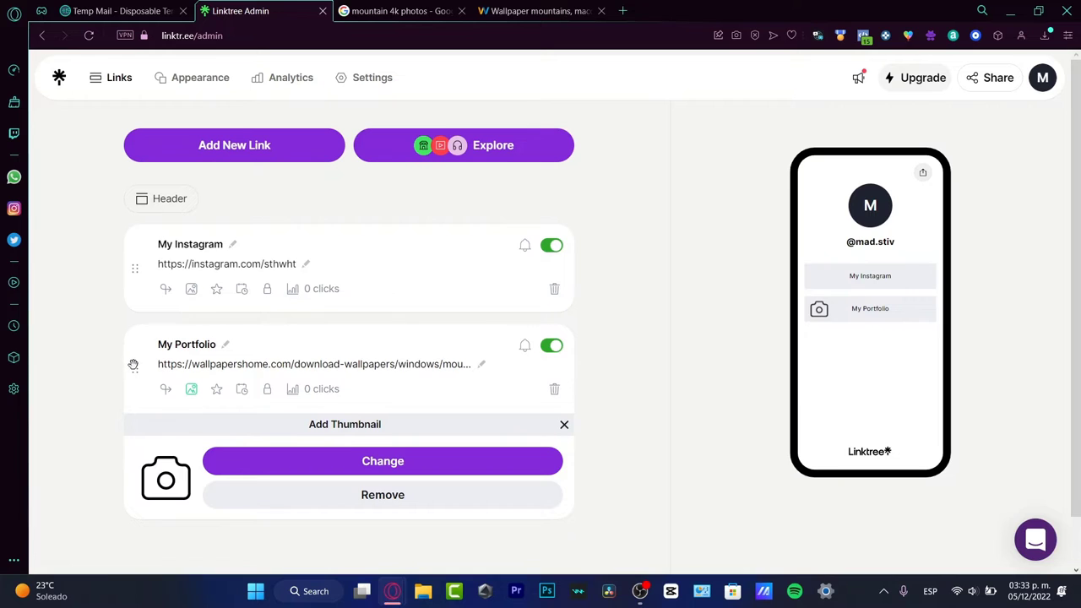
# Step: Move My Portfolio above My Instagram and add a 'MY PERSONAL LANDING PAGE' headline above the links
pyautogui.moveTo(133, 364); pyautogui.dragTo(133, 271)
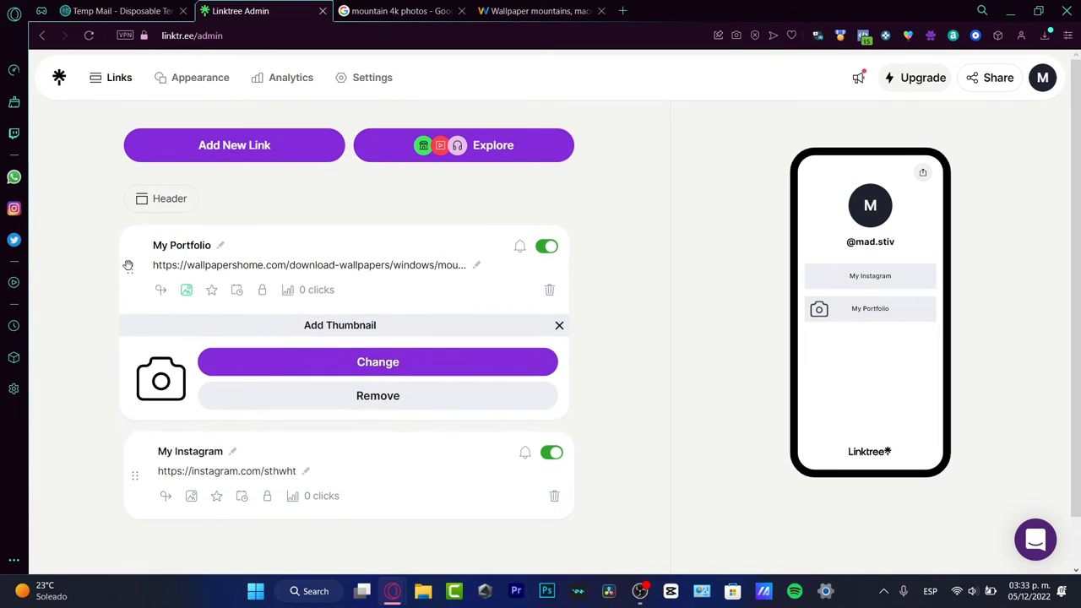
pyautogui.click(156, 211)
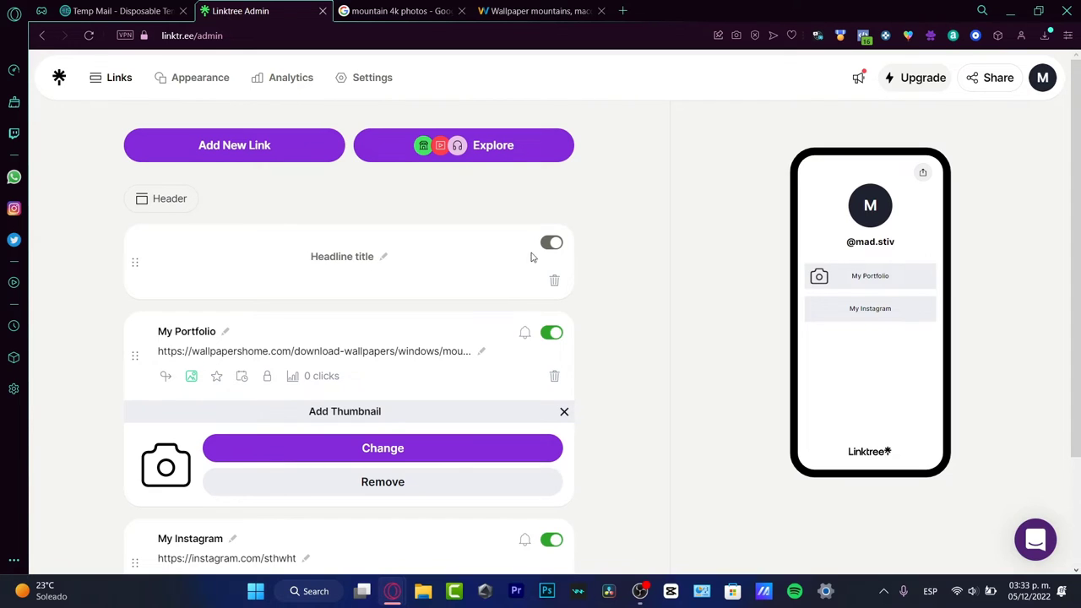
pyautogui.click(346, 255)
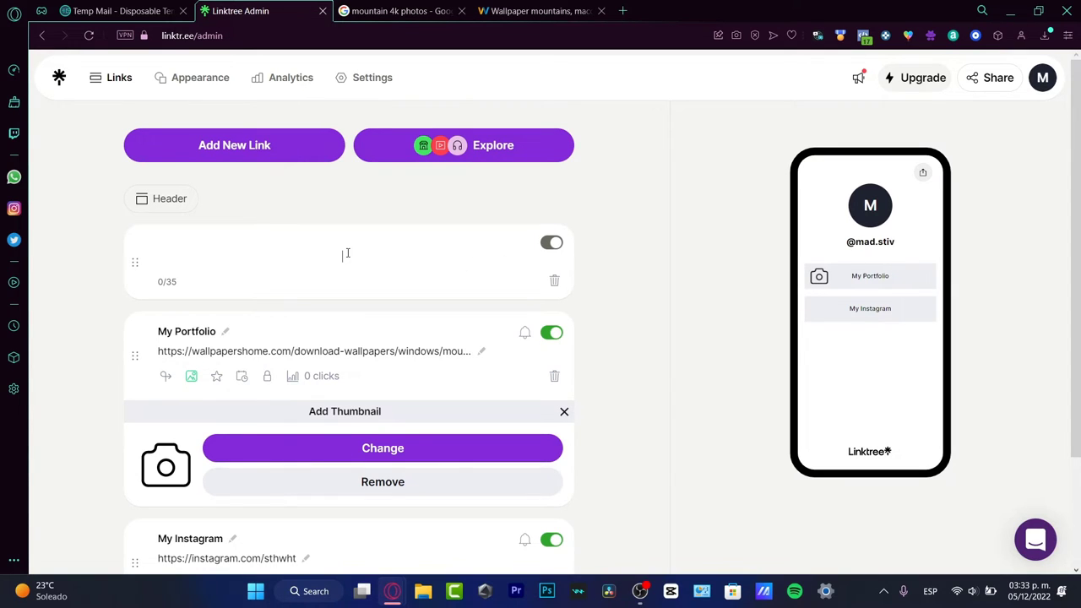
pyautogui.write('MY PERSONAL ')
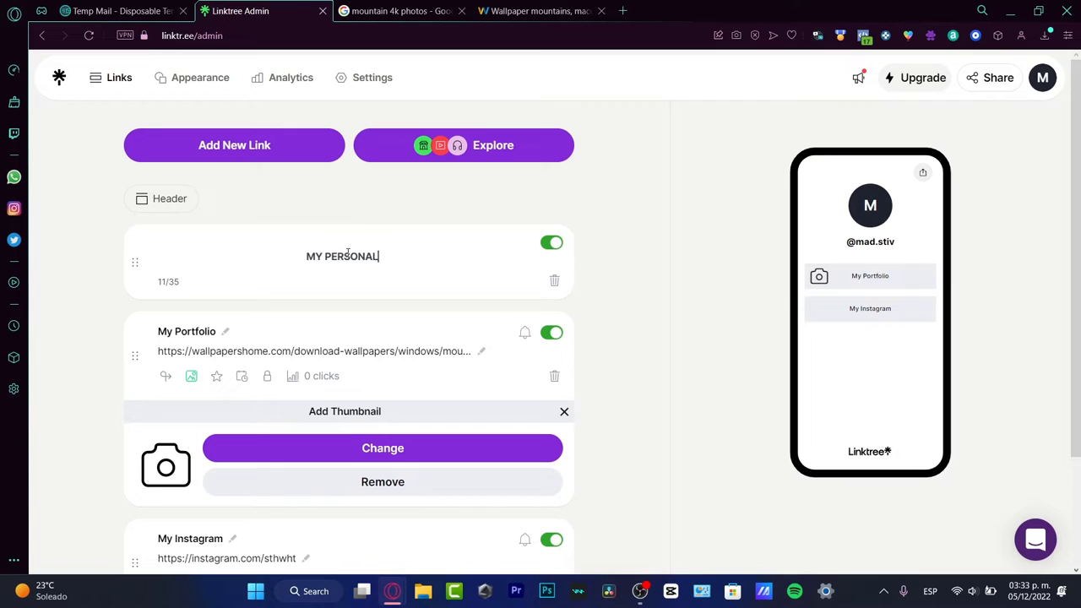
pyautogui.write('WEB')
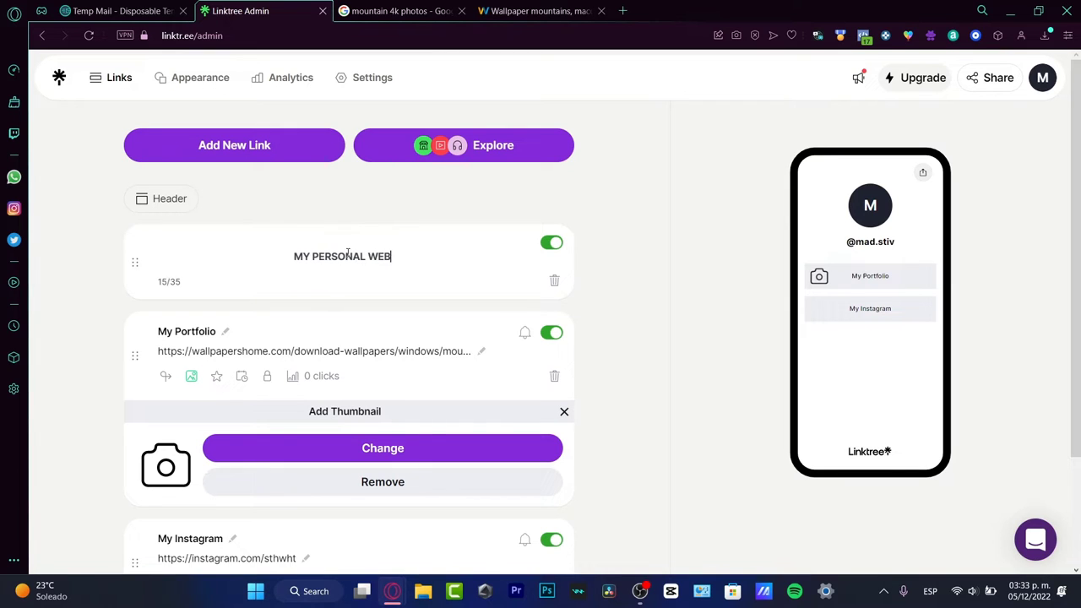
pyautogui.press('BackSpace')
pyautogui.press('BackSpace')
pyautogui.press('BackSpace')
pyautogui.write('LAIDN')
pyautogui.press('BackSpace')
pyautogui.press('BackSpace')
pyautogui.press('BackSpace')
pyautogui.write('NDING PAGE')
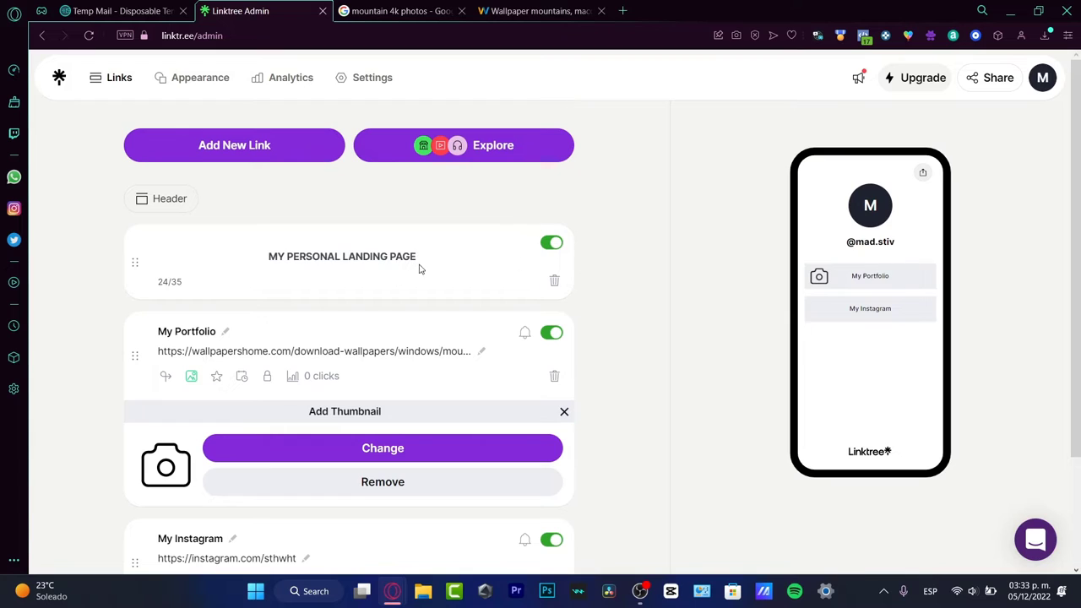
pyautogui.click(614, 281)
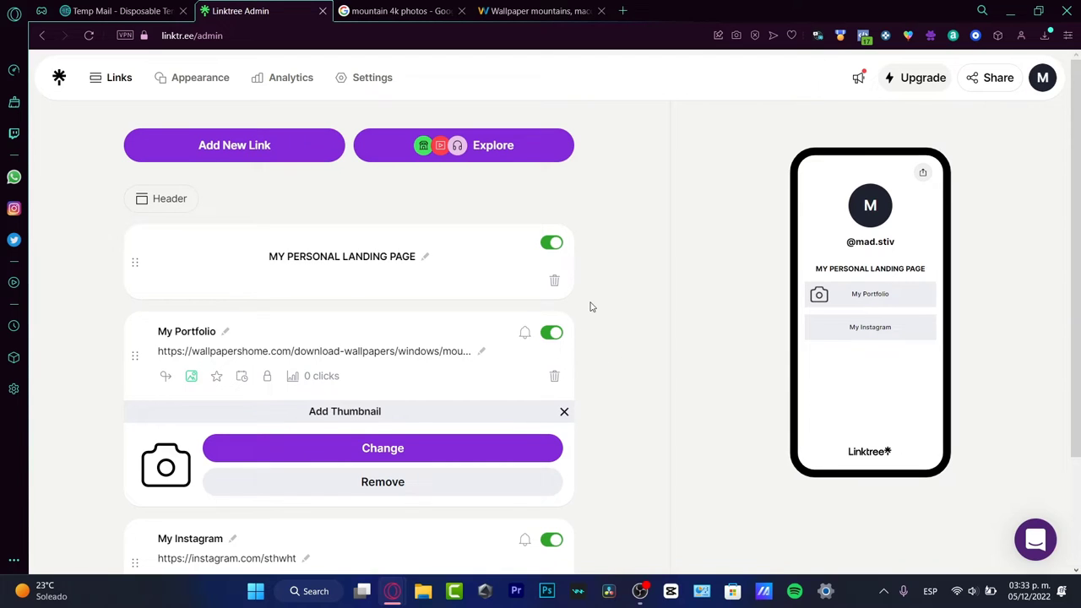
pyautogui.scroll(-2, 595, 336)
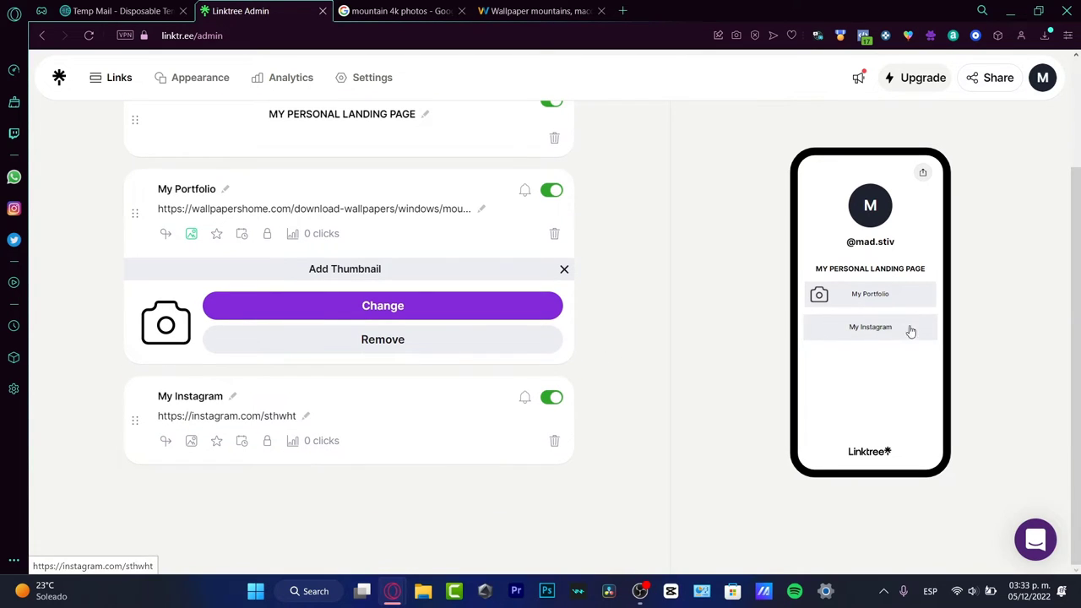
# Step: Give My Instagram the Instagram icon from Tabler Icons, found by searching 'INSTA'
pyautogui.click(191, 441)
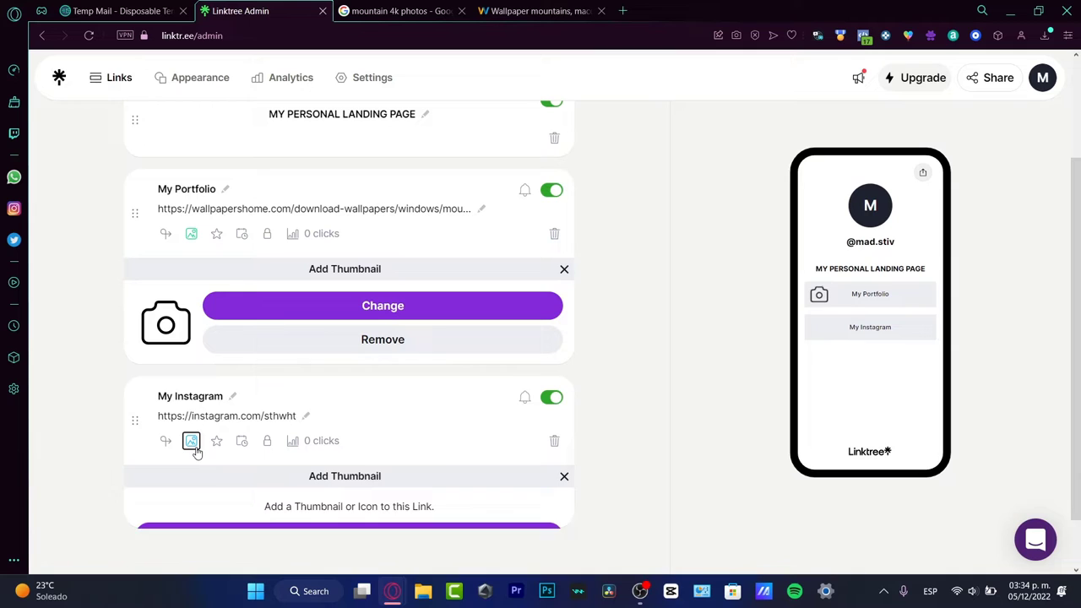
pyautogui.click(357, 535)
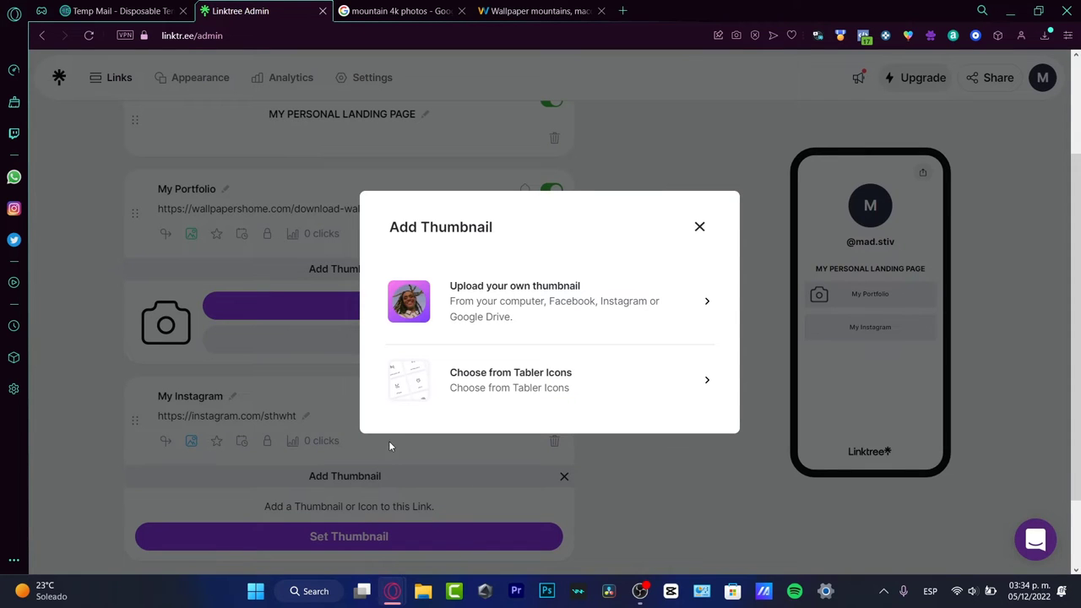
pyautogui.click(448, 393)
pyautogui.click(499, 213)
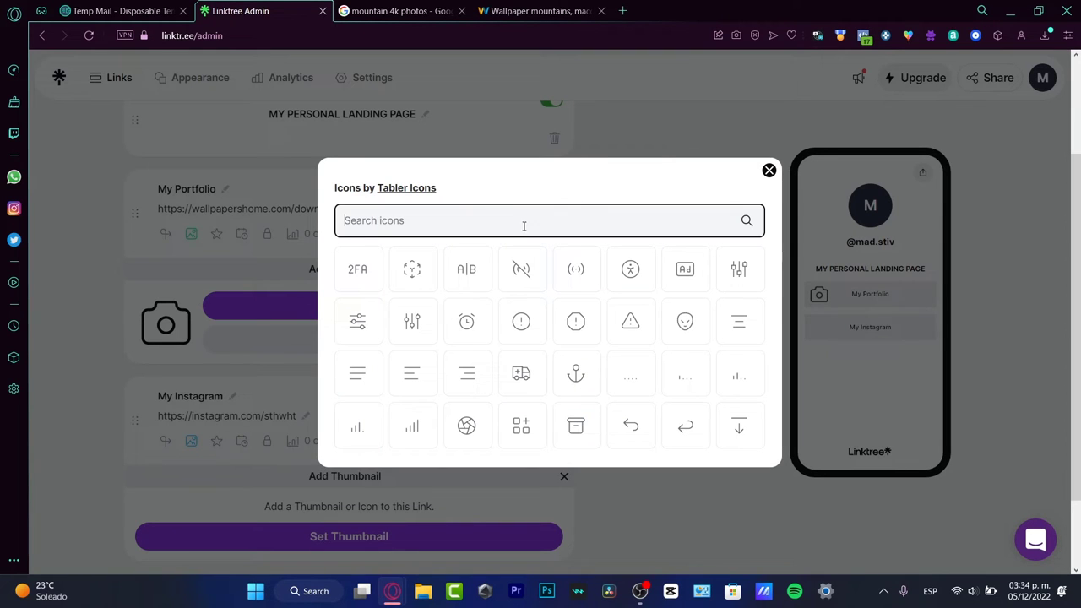
pyautogui.click(769, 171)
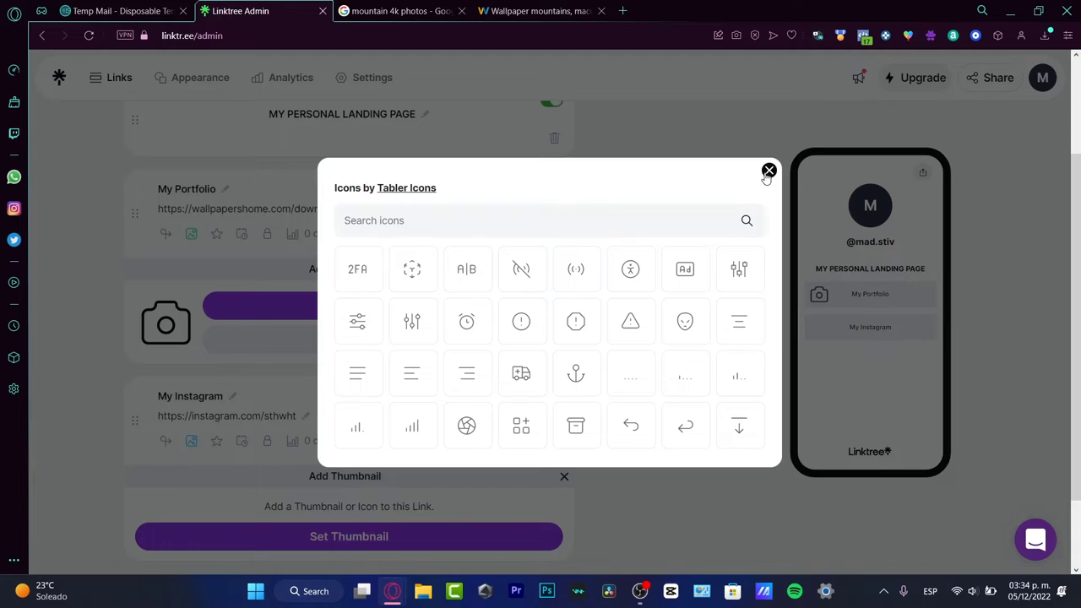
pyautogui.click(470, 533)
pyautogui.click(517, 380)
pyautogui.click(533, 216)
pyautogui.write('INSTA')
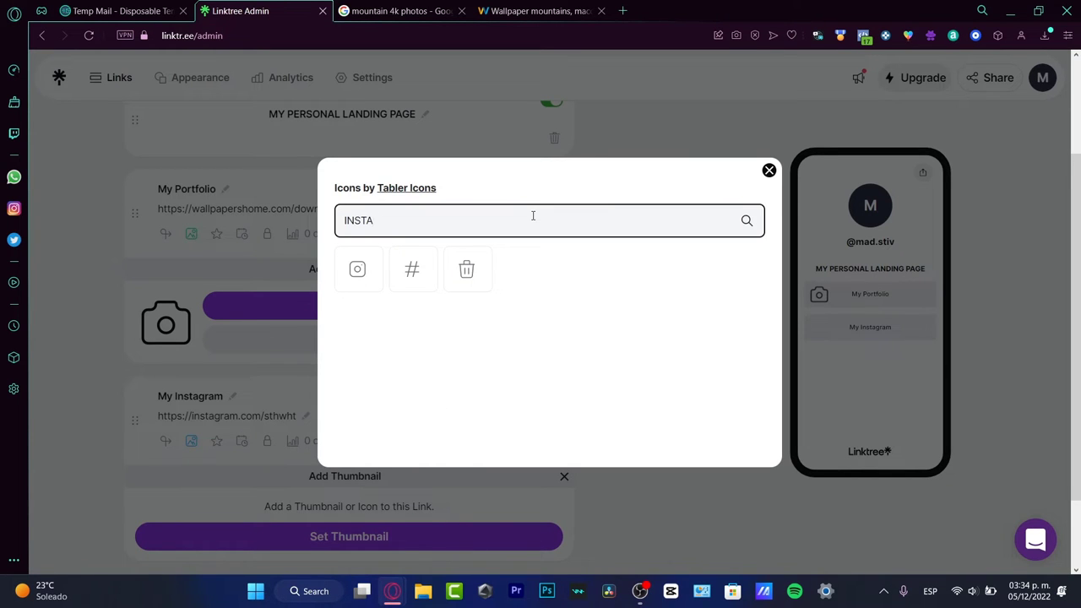
pyautogui.click(356, 269)
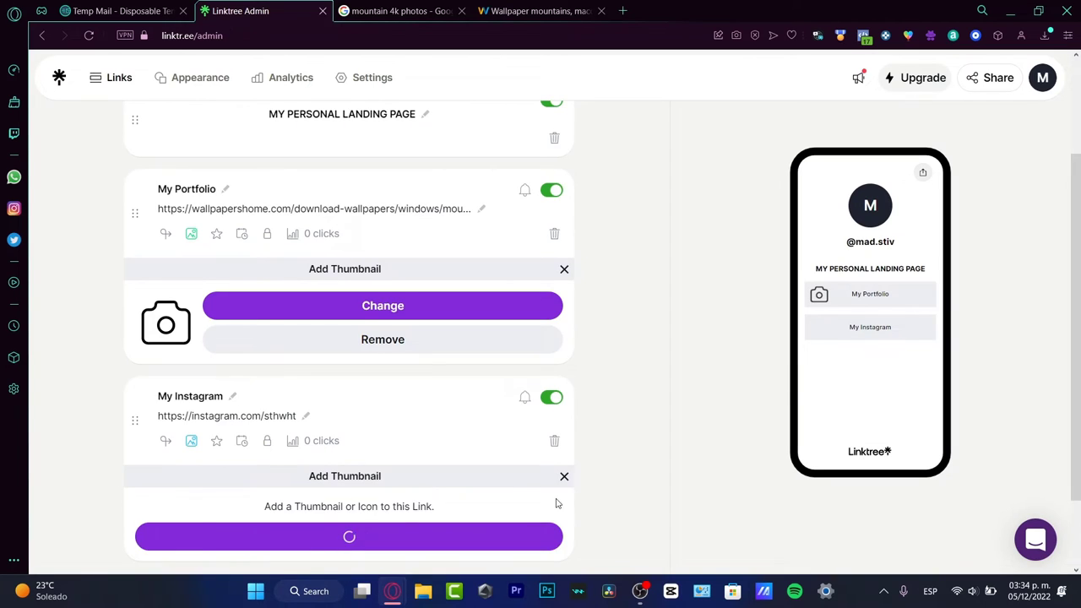
pyautogui.scroll(-2, 582, 490)
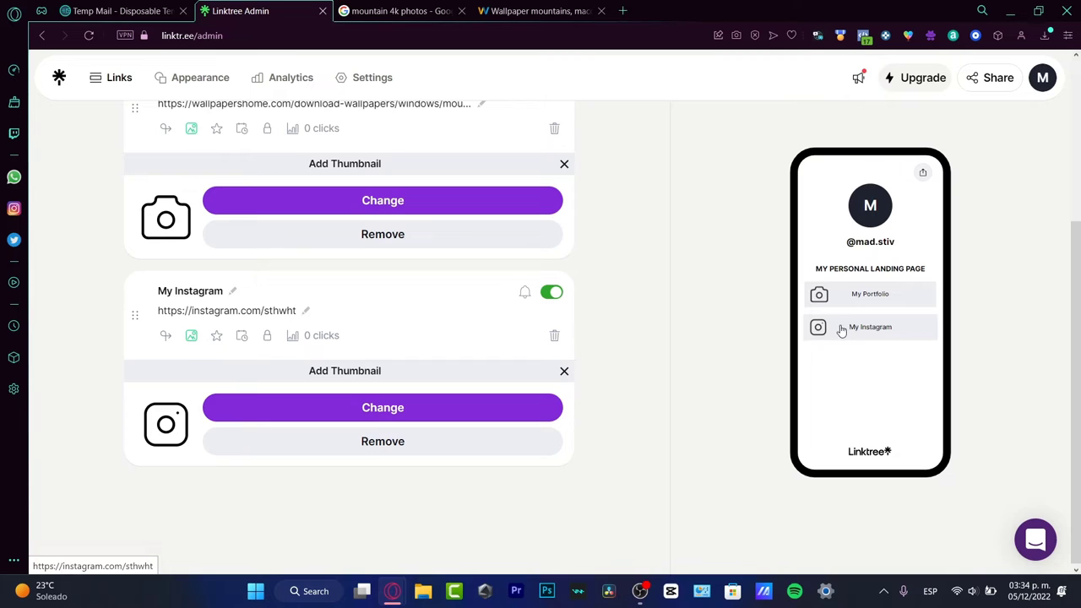
# Step: Search Google Images for 'instagram logo' and preview a transparent-background logo
pyautogui.click(397, 11)
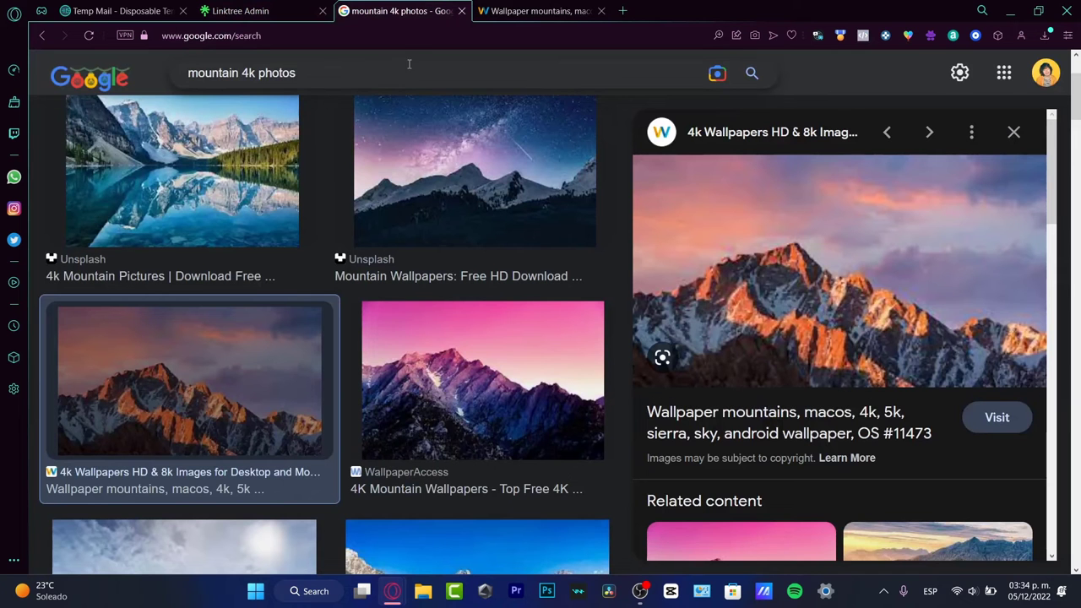
pyautogui.tripleClick(405, 64)
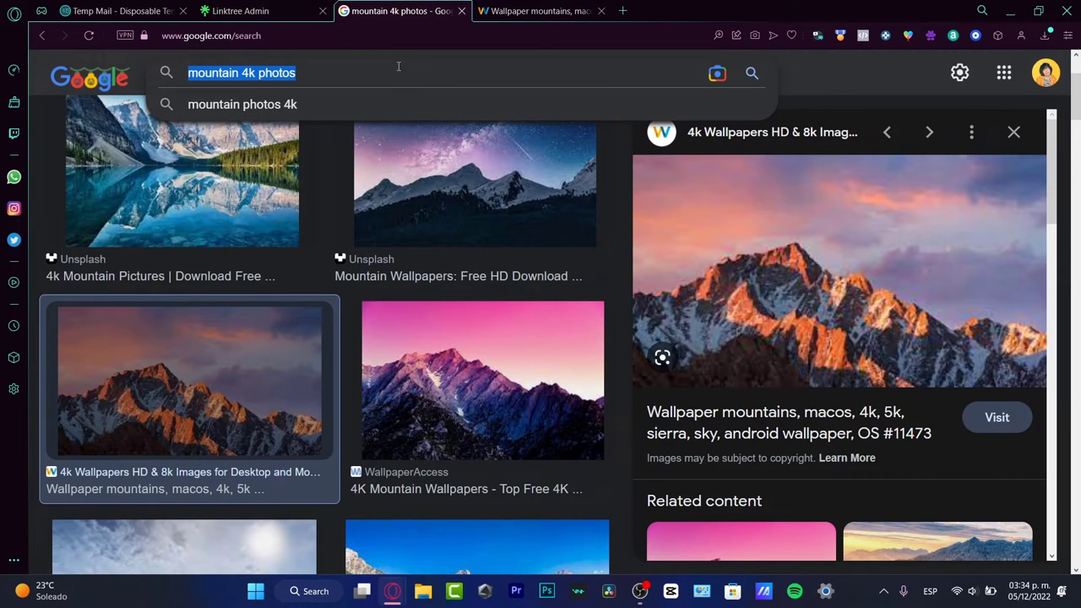
pyautogui.write('instagr')
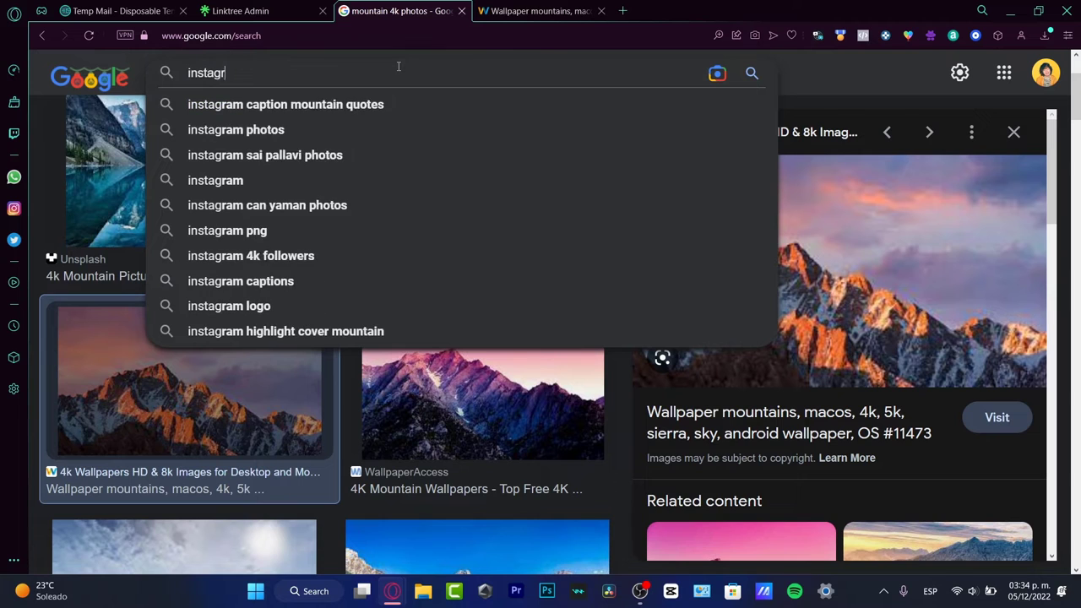
pyautogui.write('am logo')
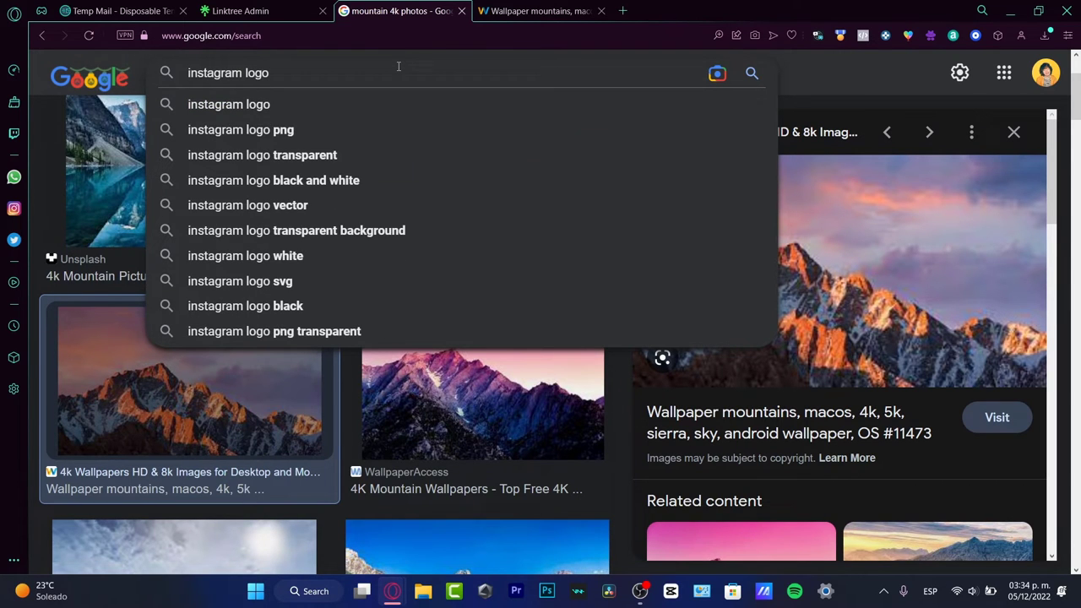
pyautogui.press('Return')
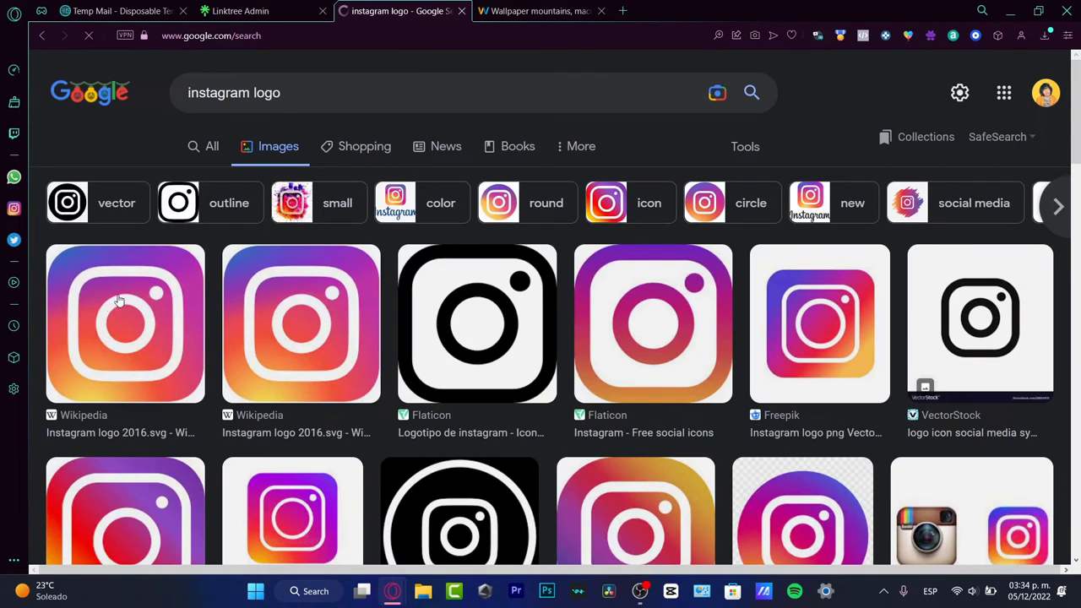
pyautogui.scroll(-4, 118, 301)
pyautogui.click(150, 350)
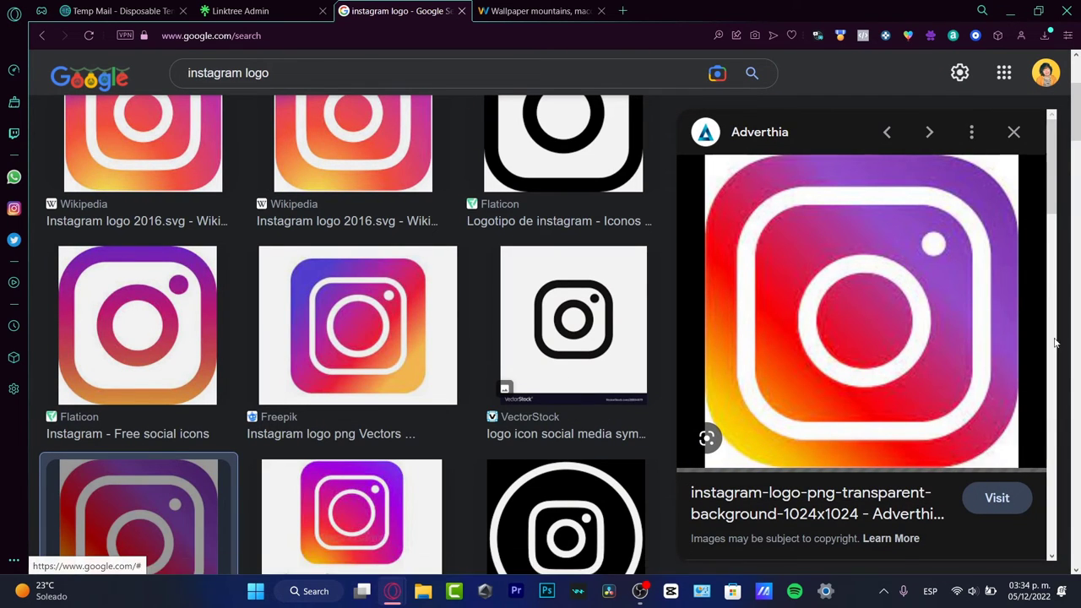
# Step: Save the Instagram logo image to the computer and copy it to the clipboard
pyautogui.rightClick(853, 283)
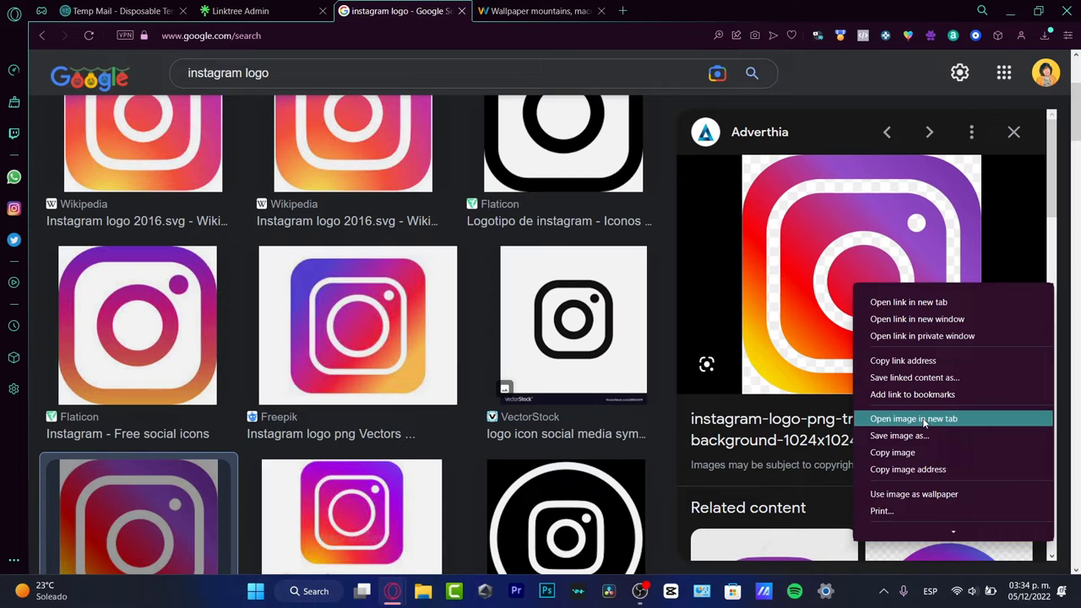
pyautogui.click(912, 435)
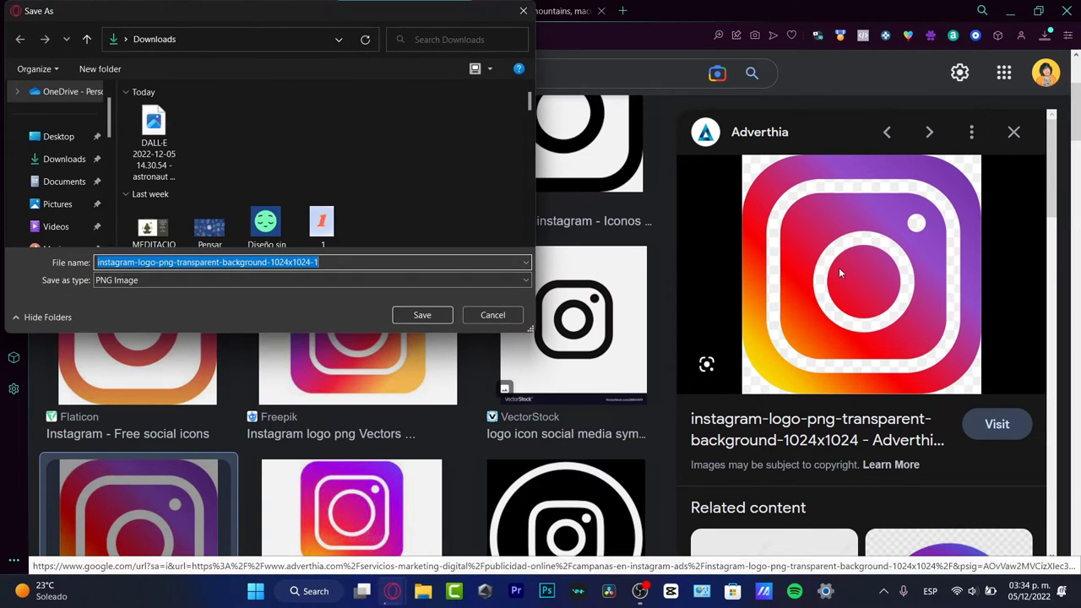
pyautogui.click(422, 310)
pyautogui.rightClick(853, 303)
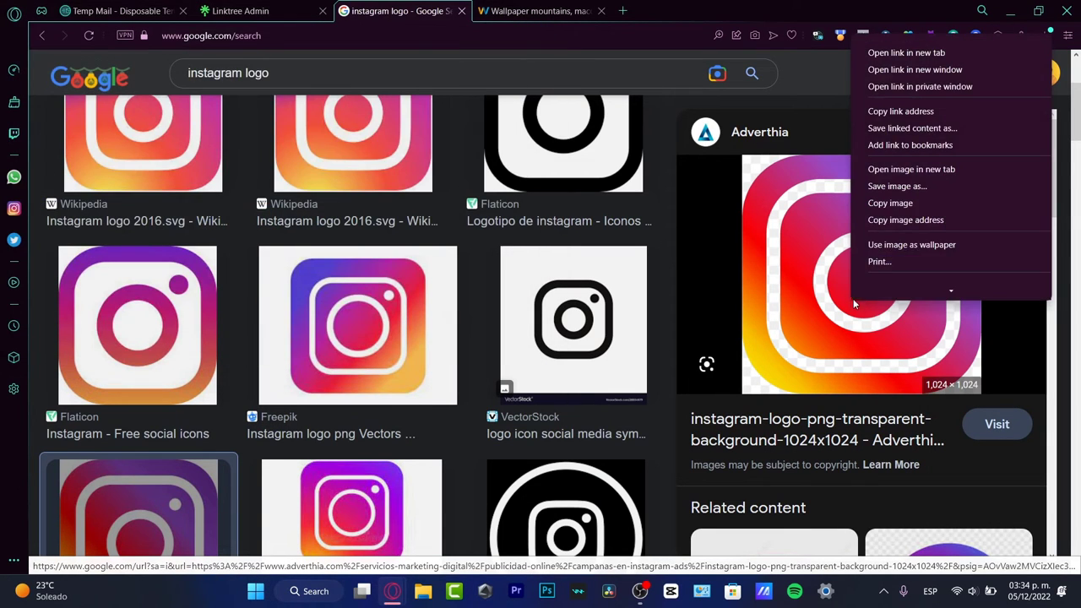
pyautogui.click(915, 211)
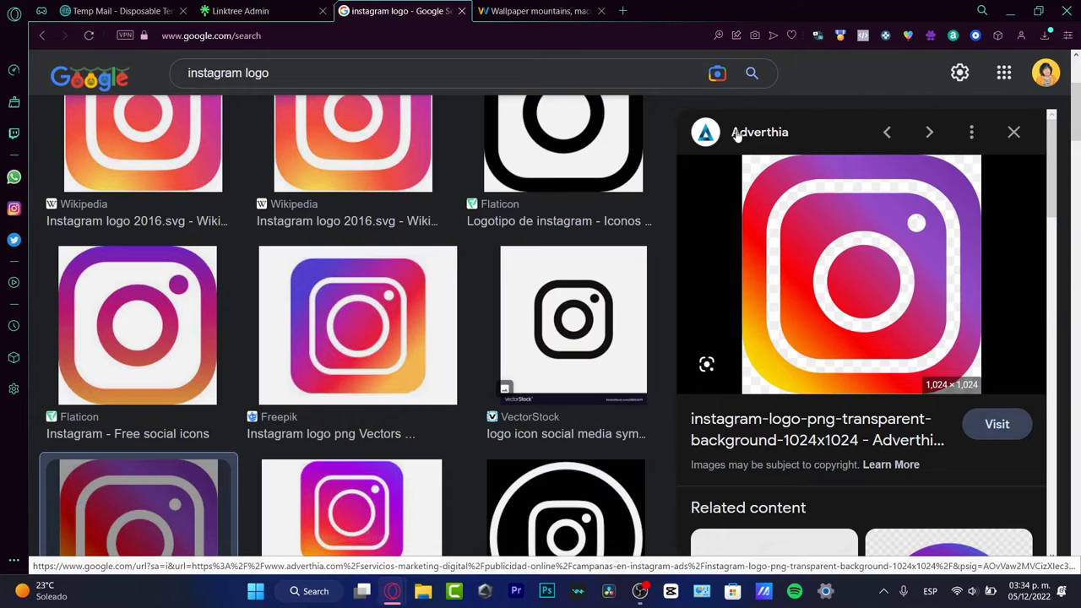
pyautogui.click(240, 11)
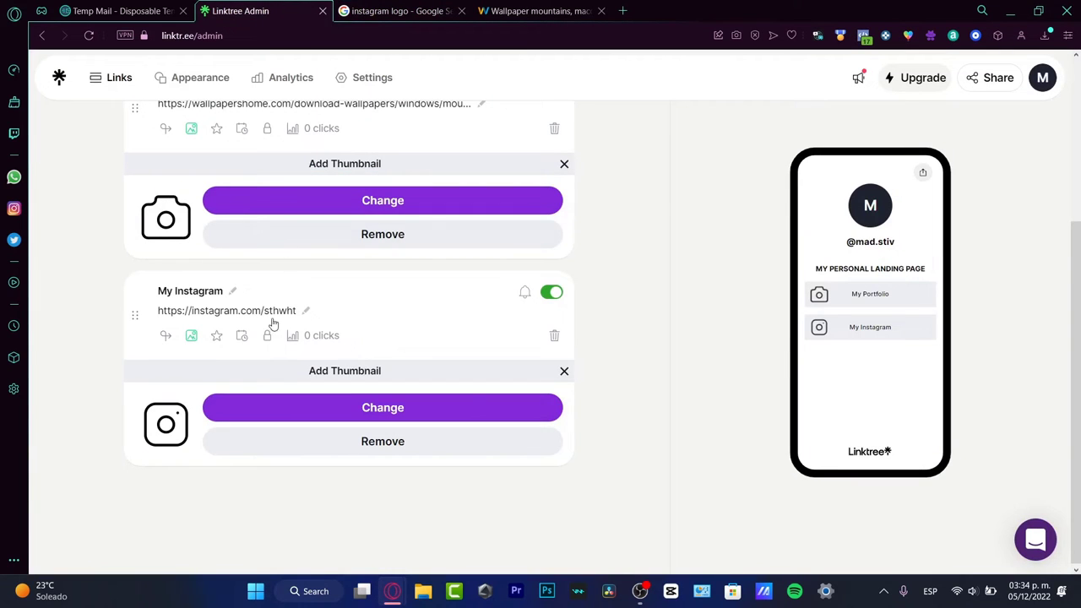
# Step: Replace My Instagram's thumbnail with the uploaded colorful Instagram logo image
pyautogui.click(369, 417)
pyautogui.click(498, 378)
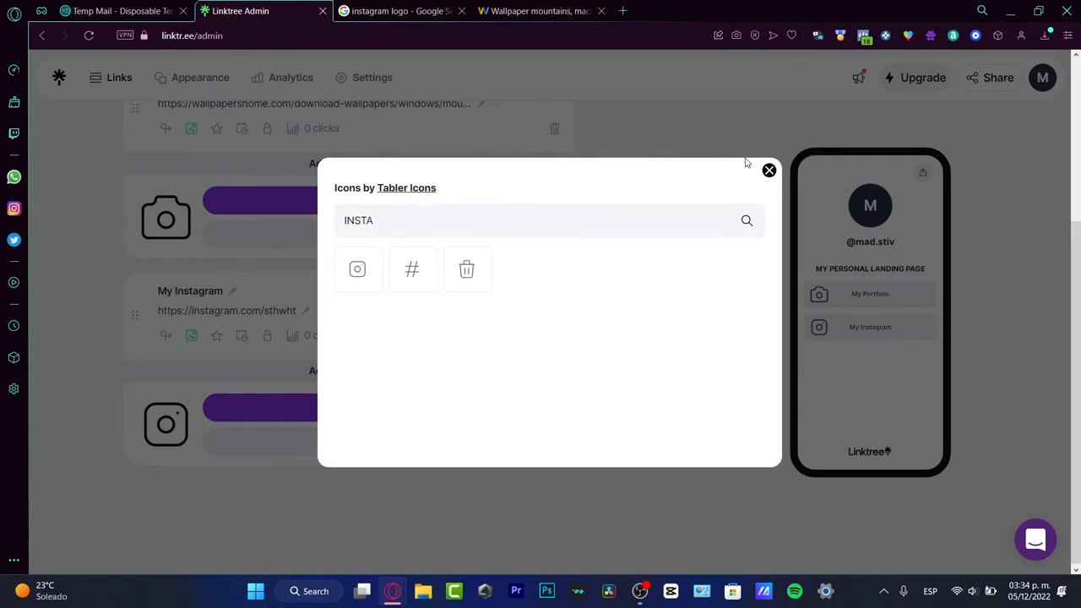
pyautogui.click(768, 170)
pyautogui.click(434, 422)
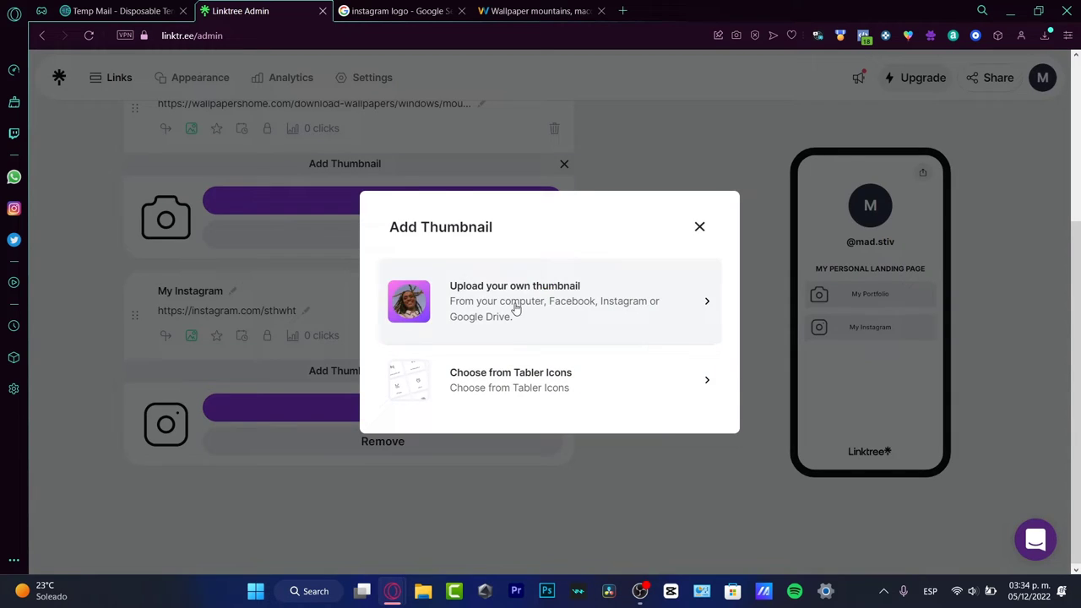
pyautogui.click(516, 309)
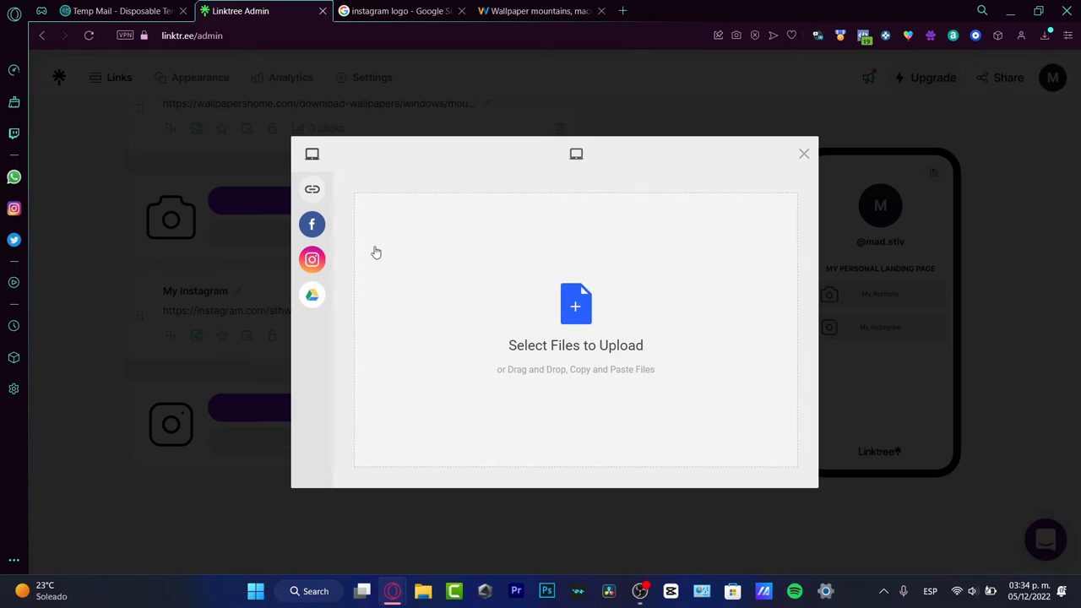
pyautogui.rightClick(541, 324)
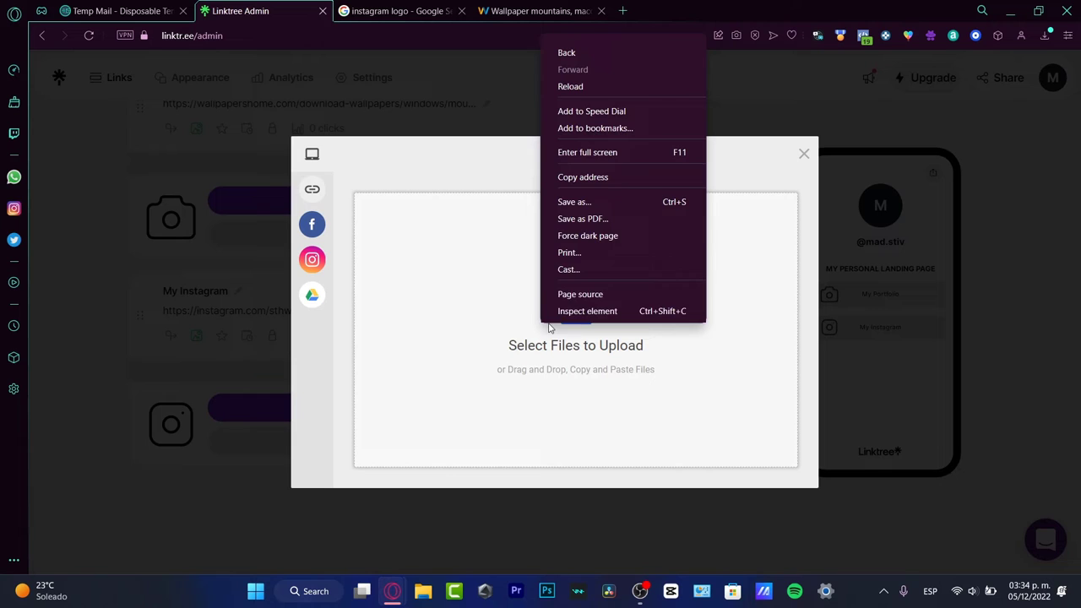
pyautogui.click(647, 90)
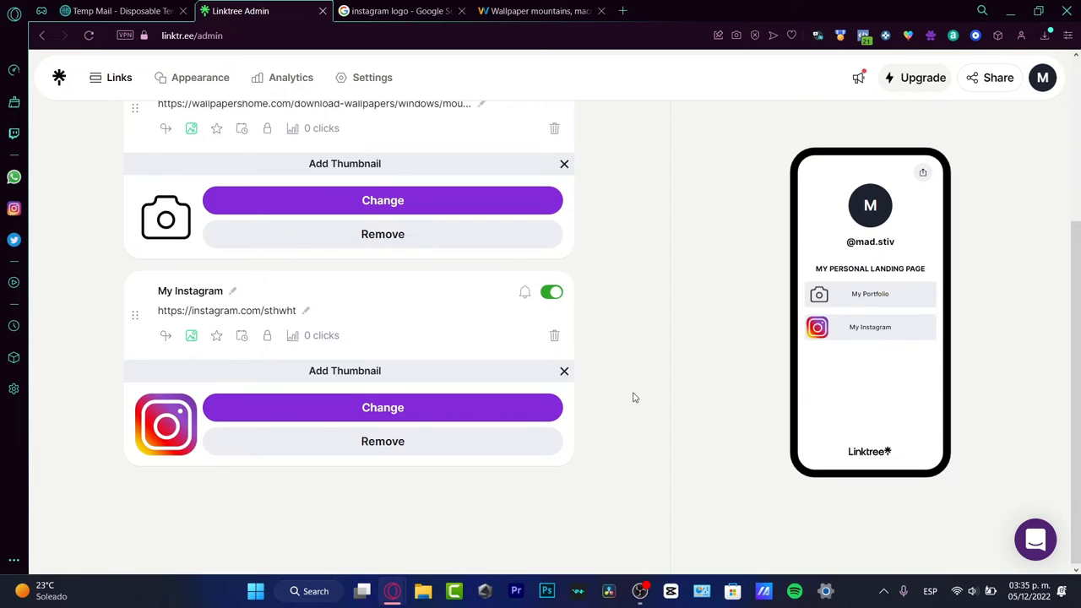
pyautogui.scroll(5, 541, 346)
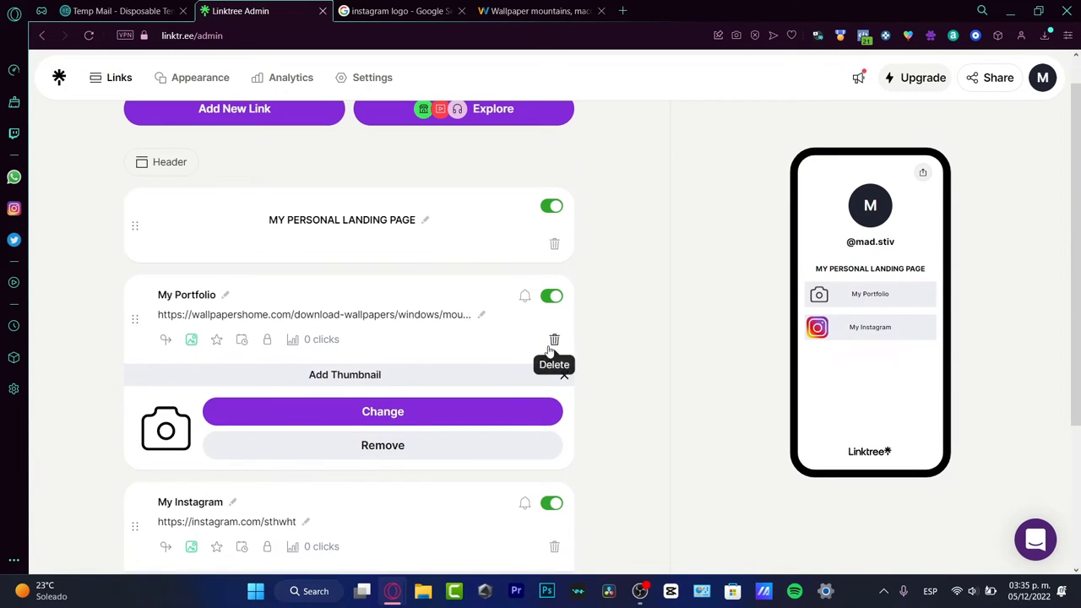
# Step: On the Appearance page, replace the profile title with the photographer's full name and set the bio to 'Photographer'
pyautogui.click(204, 79)
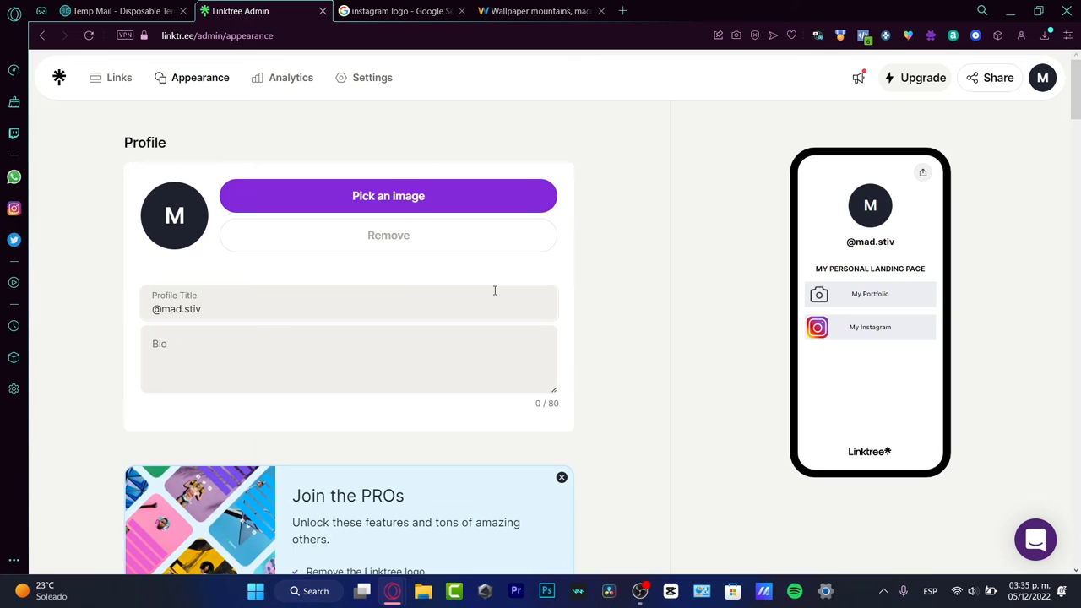
pyautogui.tripleClick(206, 306)
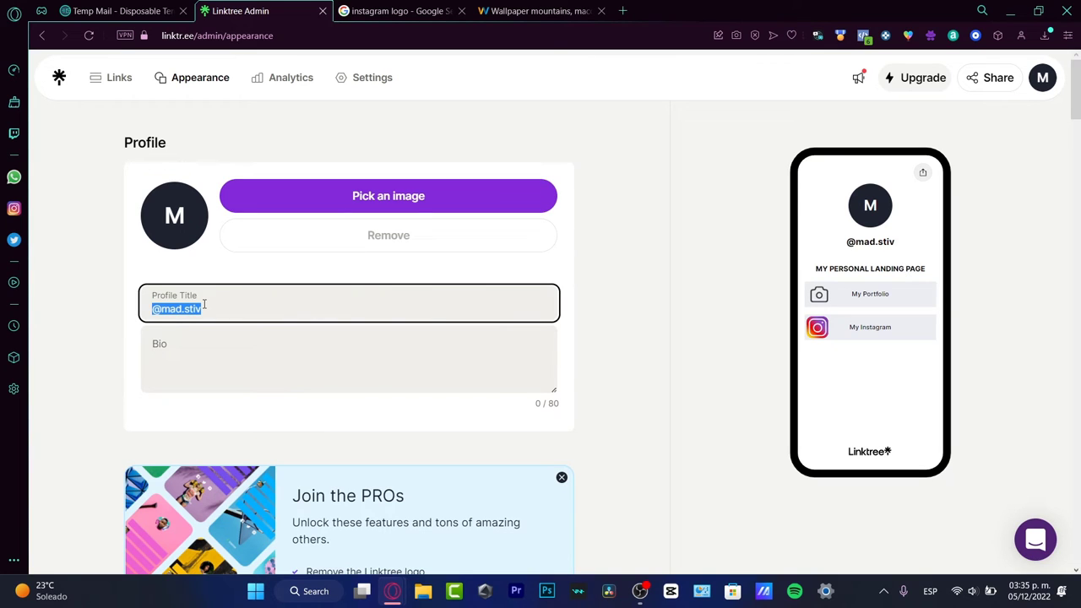
pyautogui.write('Max Steven')
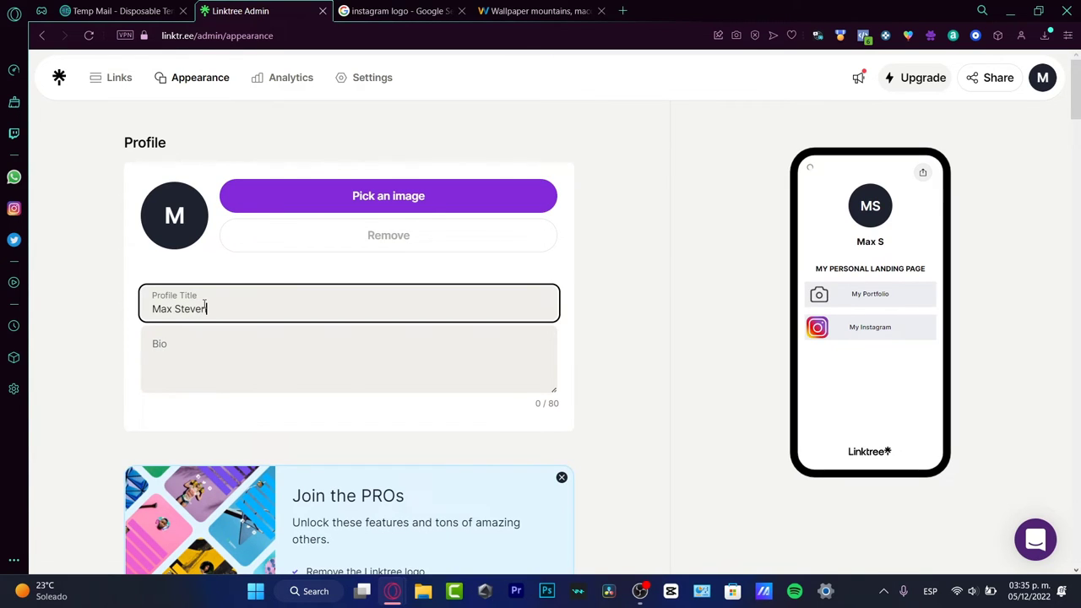
pyautogui.click(357, 377)
pyautogui.write('Photographer')
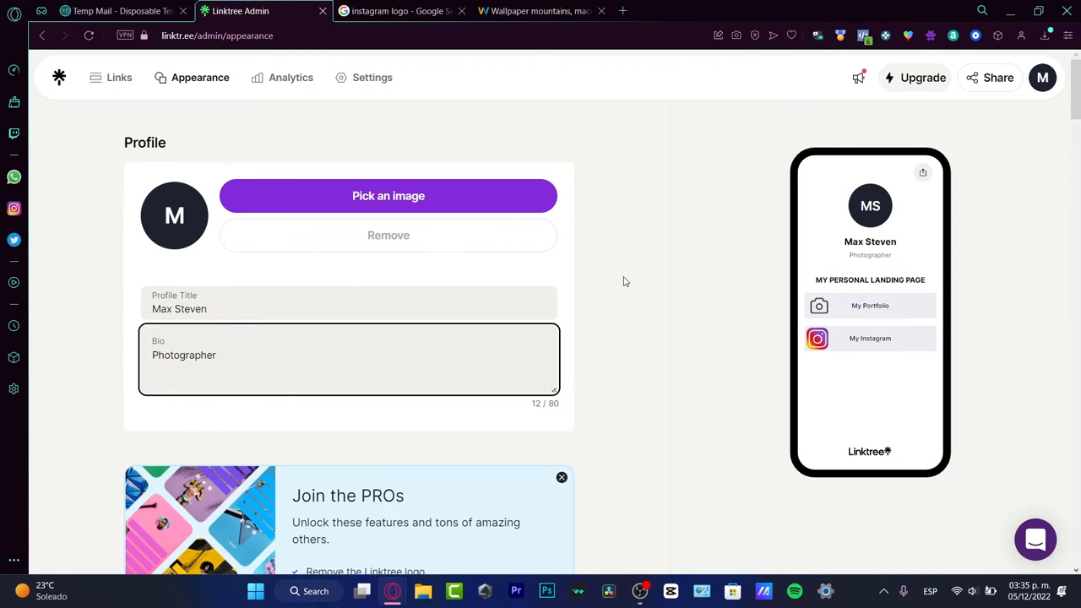
# Step: Scroll through the mostly locked Themes grid and bring up the context menu on an Upgrade badge
pyautogui.scroll(-8, 659, 287)
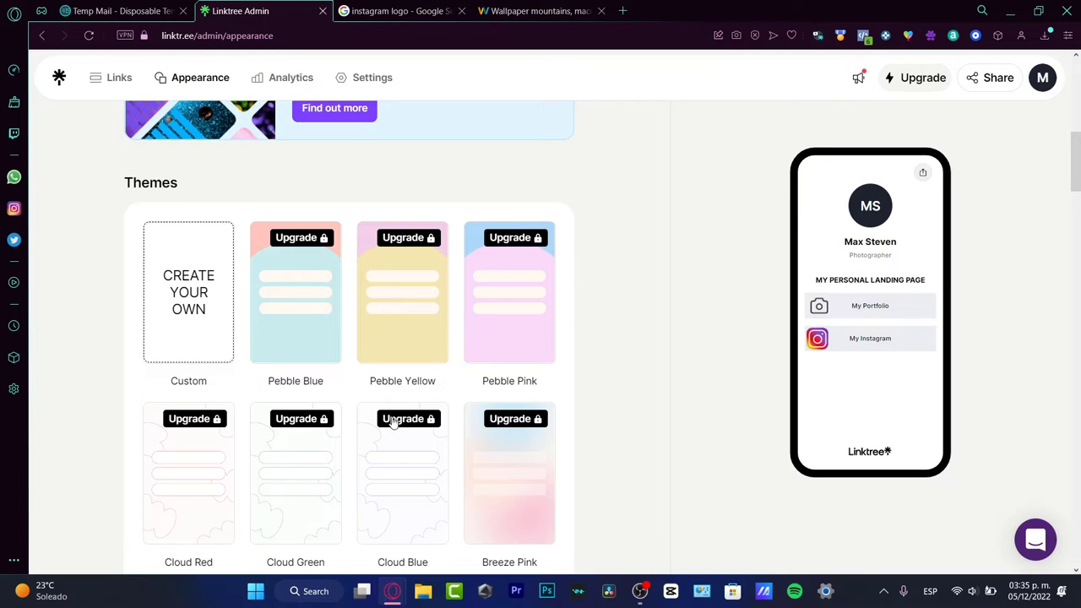
pyautogui.scroll(-3, 393, 422)
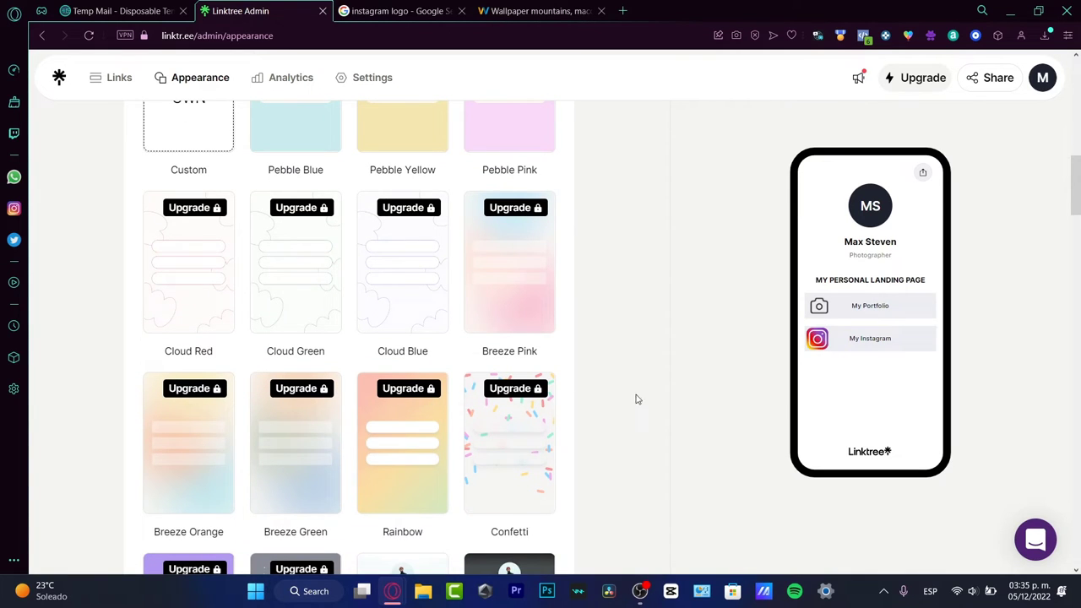
pyautogui.scroll(3, 621, 408)
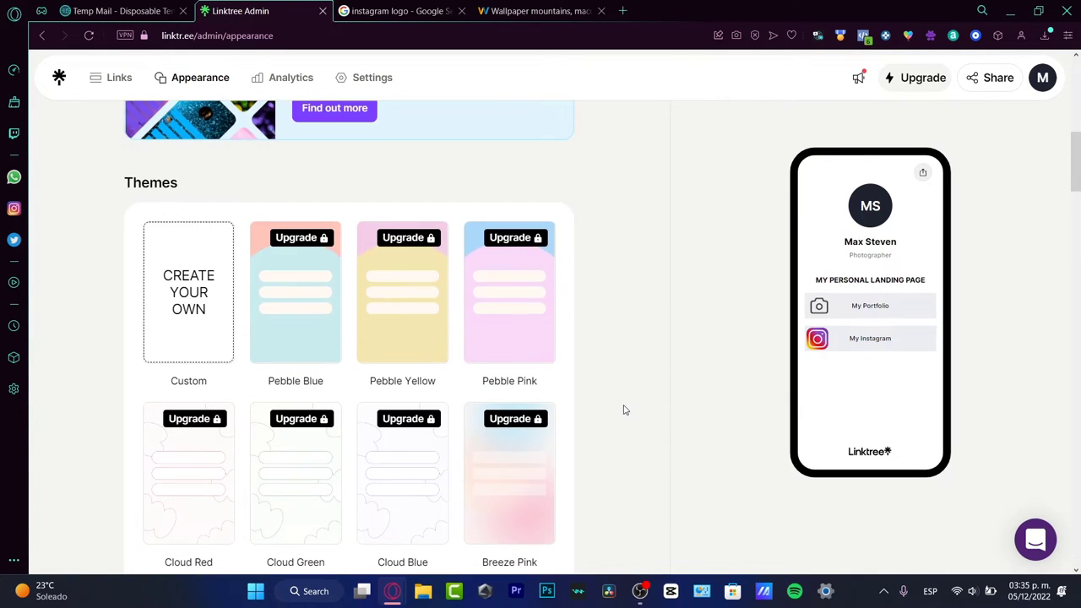
pyautogui.rightClick(920, 78)
# Step: Open the upgrade offer in a new tab and compare the Starter, Pro and Premium monthly prices
pyautogui.click(855, 91)
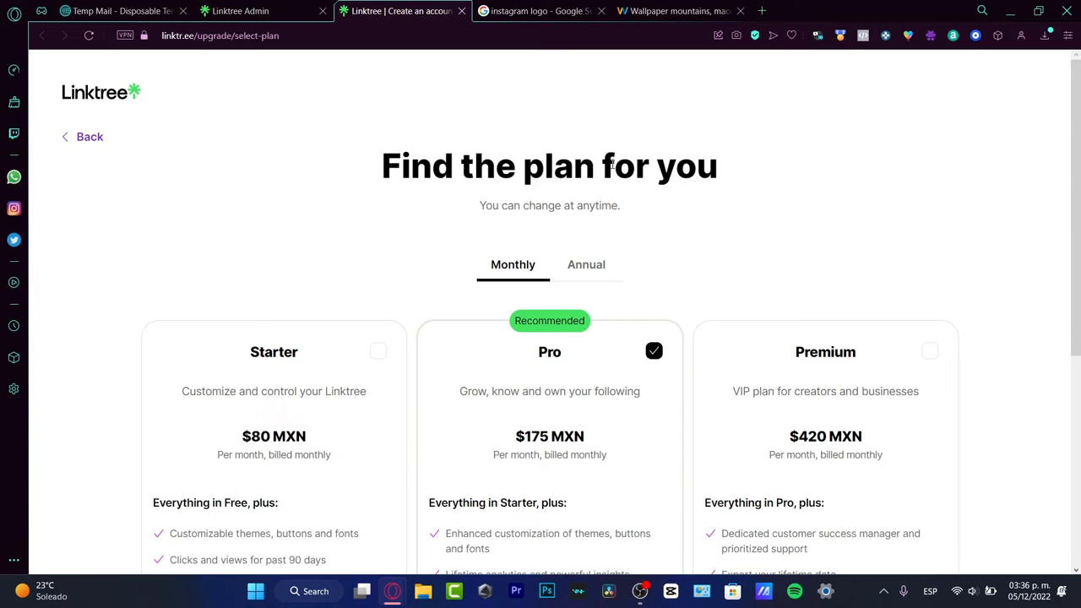
pyautogui.scroll(-2, 1012, 178)
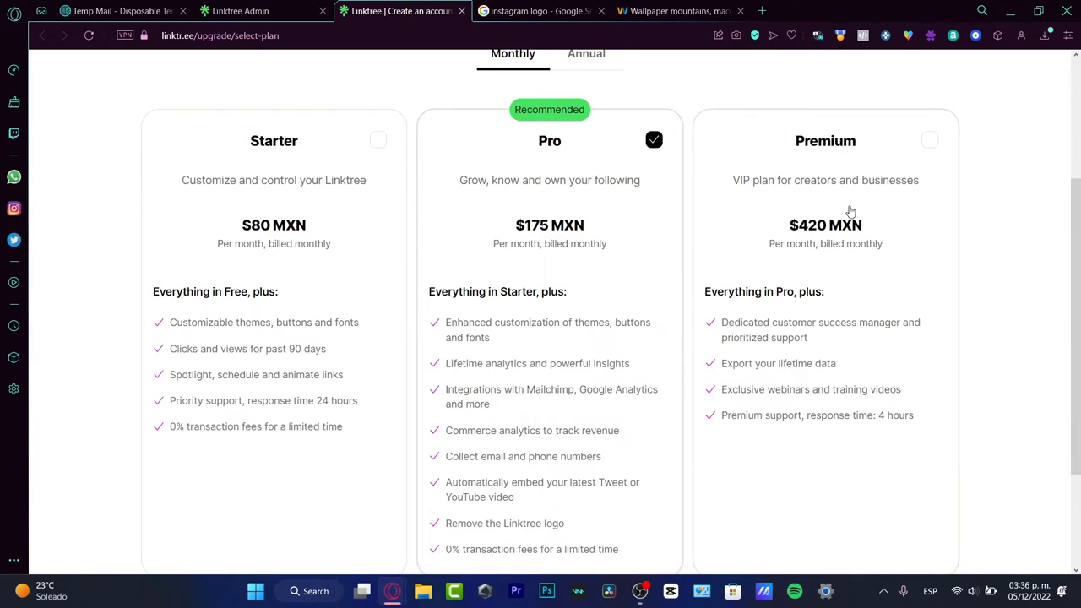
pyautogui.click(379, 141)
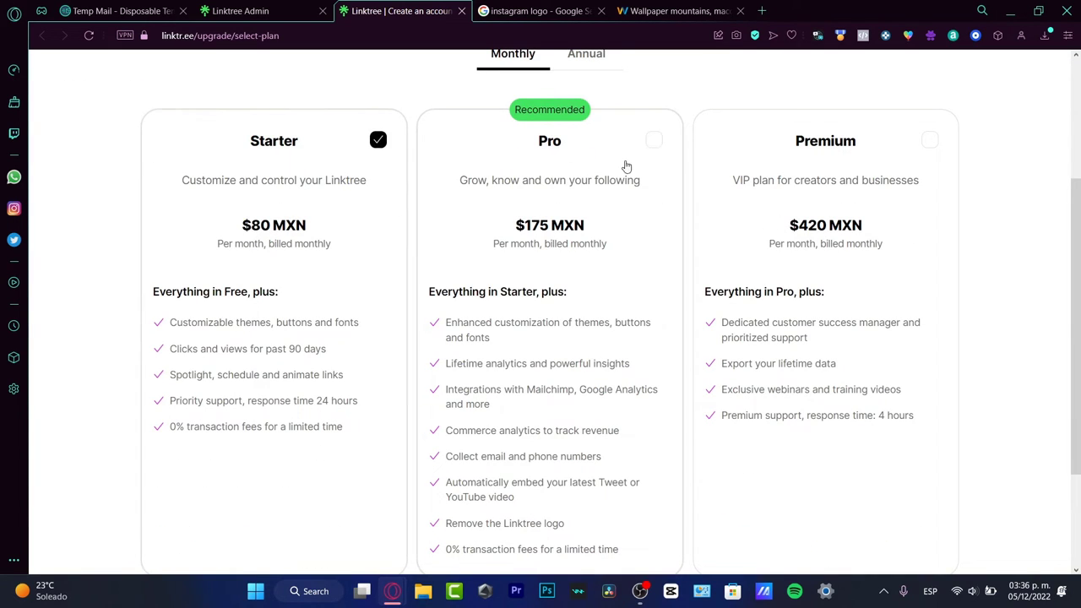
pyautogui.click(655, 142)
pyautogui.click(928, 141)
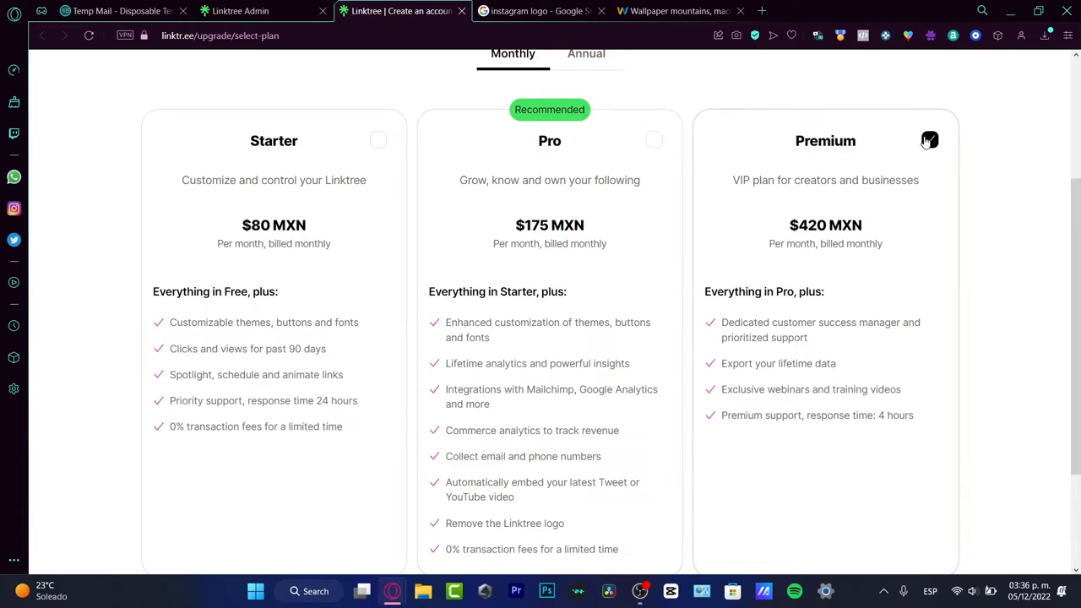
pyautogui.doubleClick(821, 225)
pyautogui.moveTo(876, 228); pyautogui.dragTo(799, 229)
pyautogui.click(799, 231)
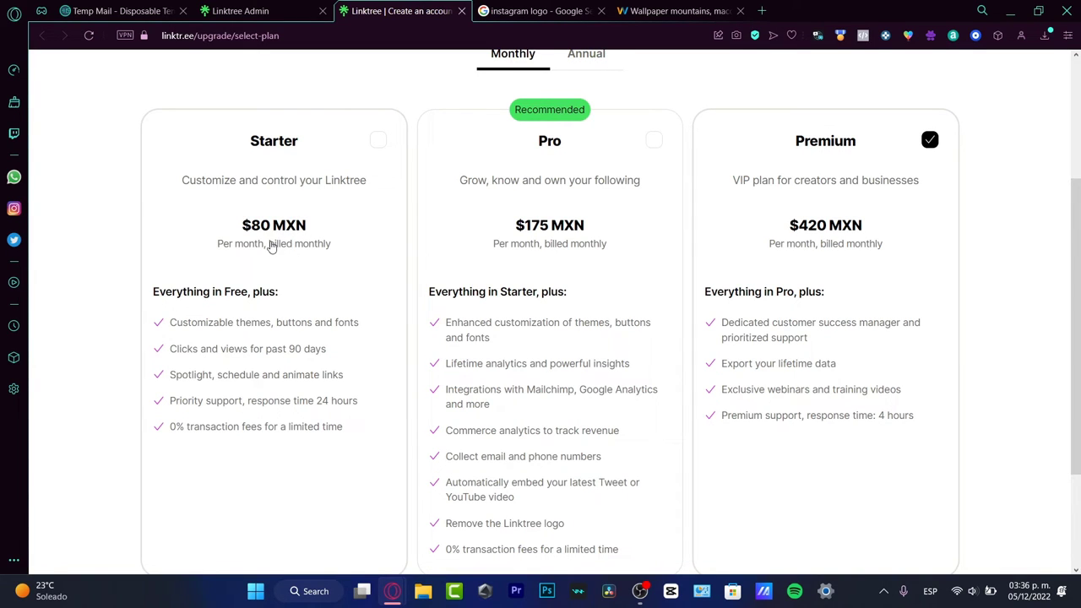
# Step: Review the rest of the plans page, then return to the admin's Backgrounds section
pyautogui.scroll(-2, 629, 356)
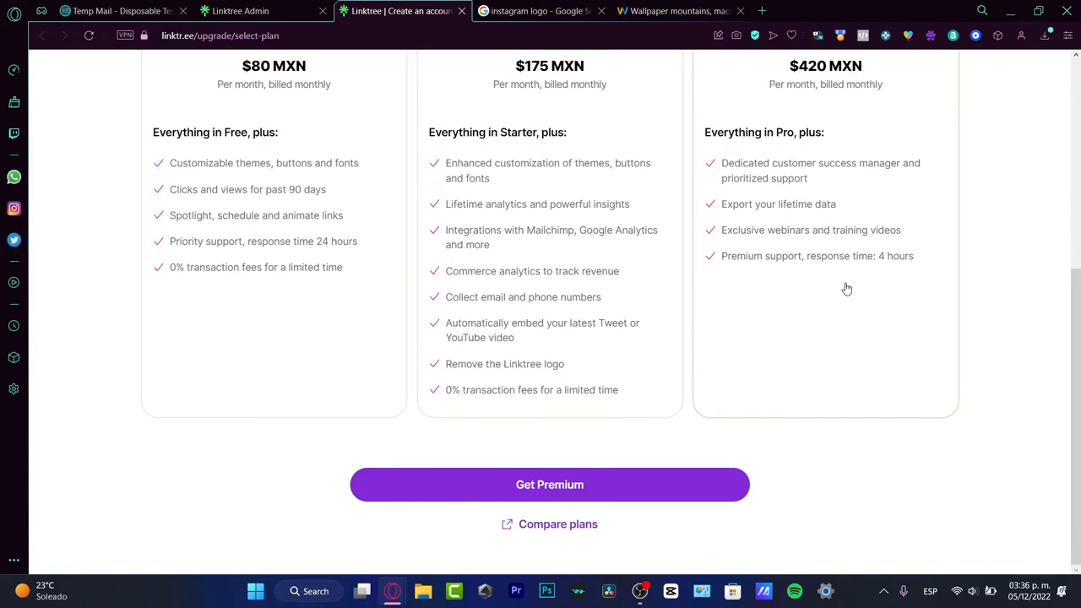
pyautogui.scroll(2, 624, 173)
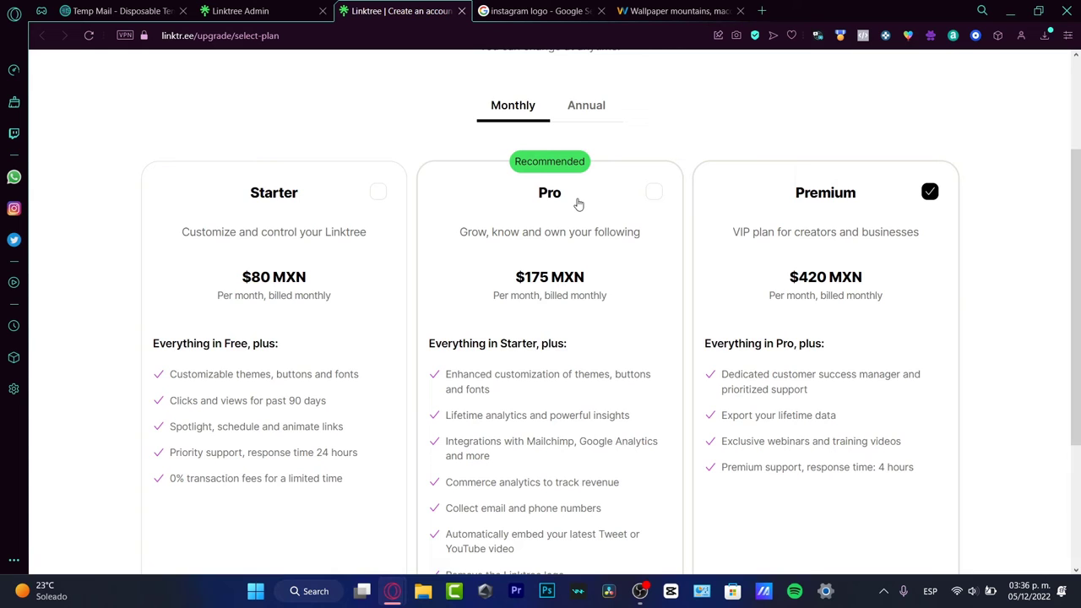
pyautogui.scroll(-2, 580, 206)
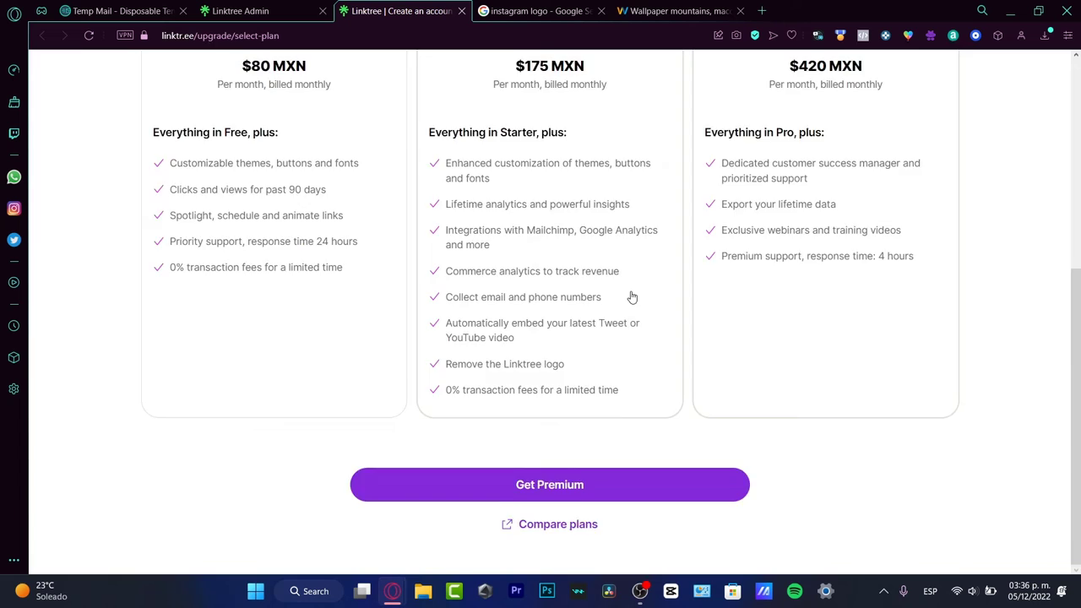
pyautogui.scroll(3, 632, 297)
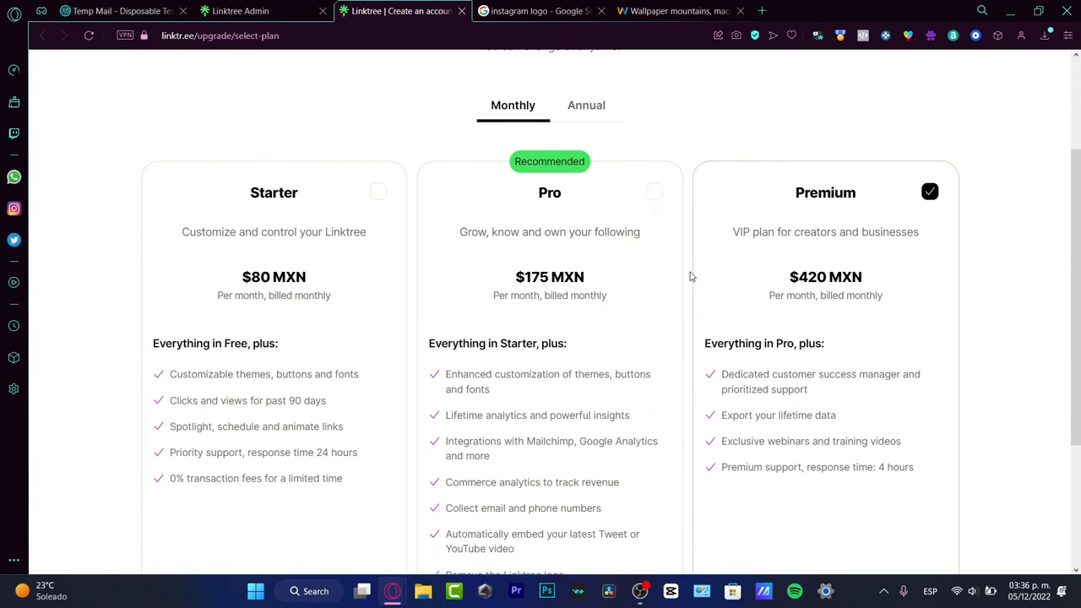
pyautogui.scroll(2, 692, 282)
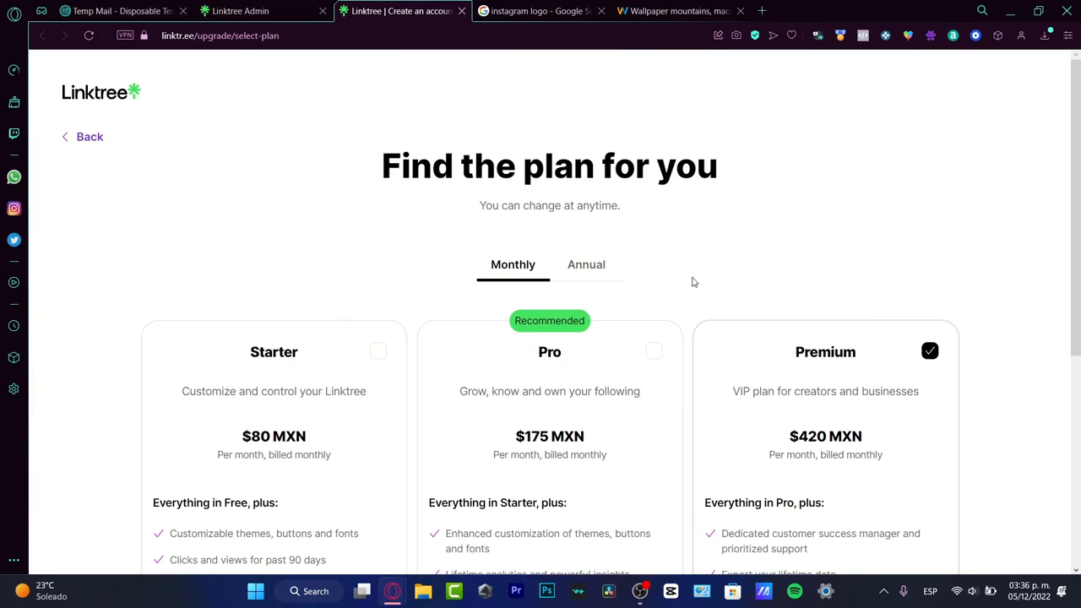
pyautogui.click(253, 10)
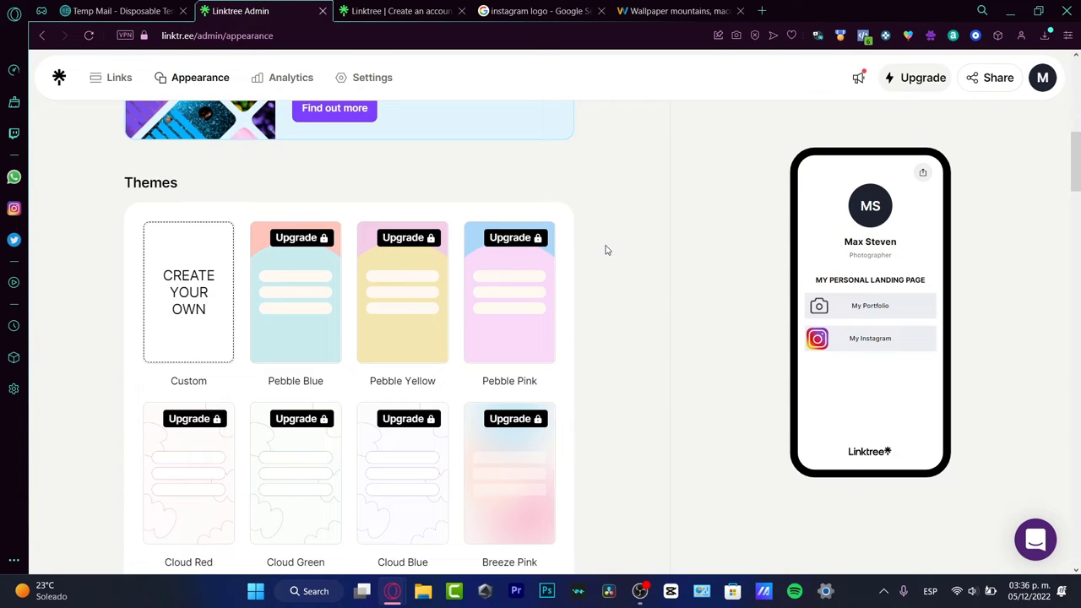
pyautogui.scroll(-10, 221, 291)
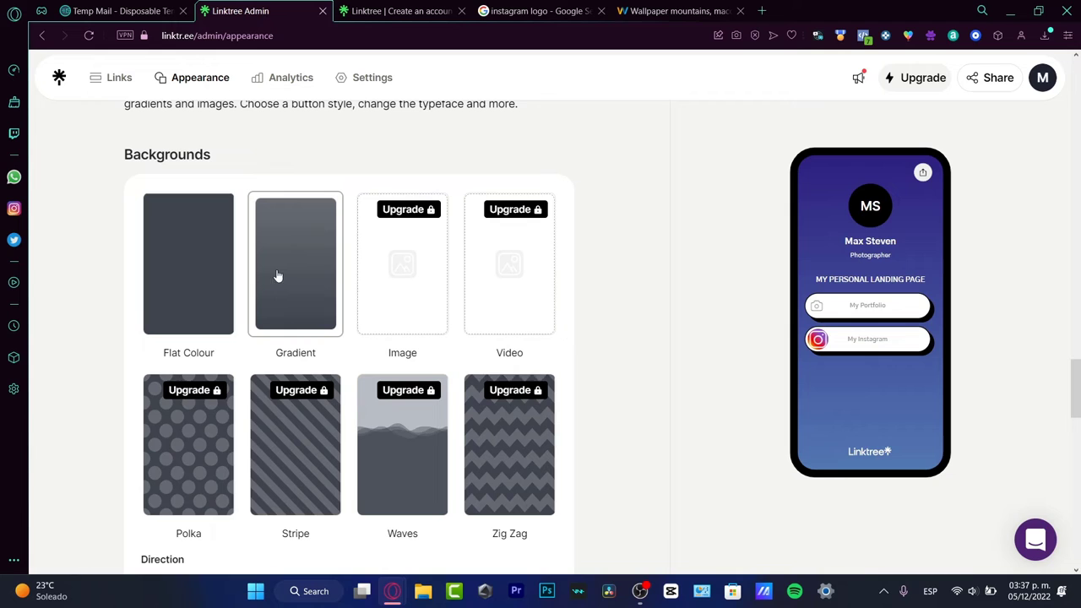
# Step: Set the Gradient Down background colour to light orange #efc285
pyautogui.scroll(-3, 360, 331)
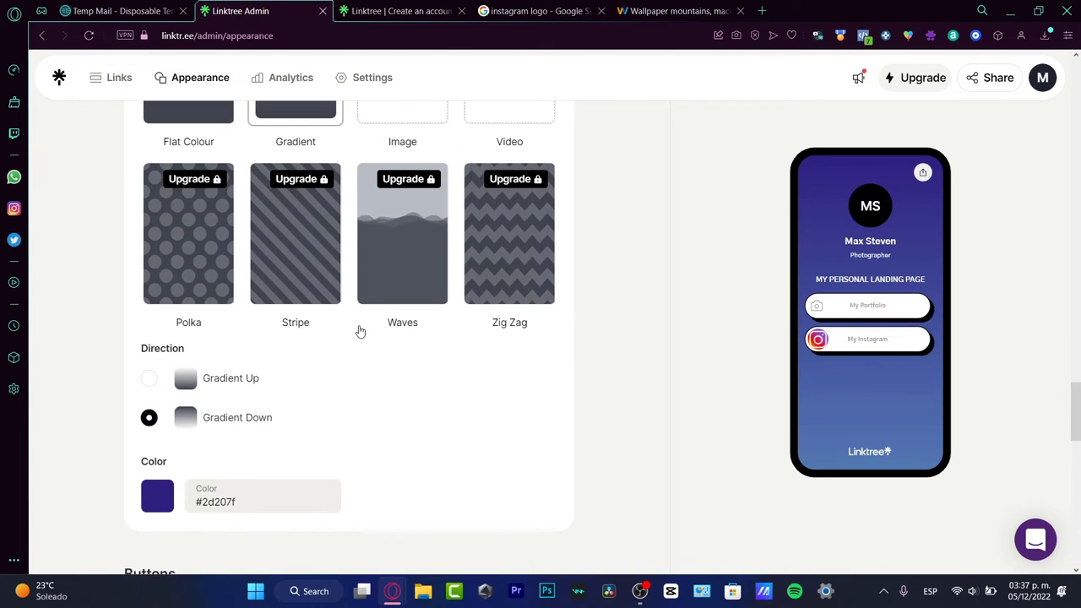
pyautogui.scroll(-3, 359, 331)
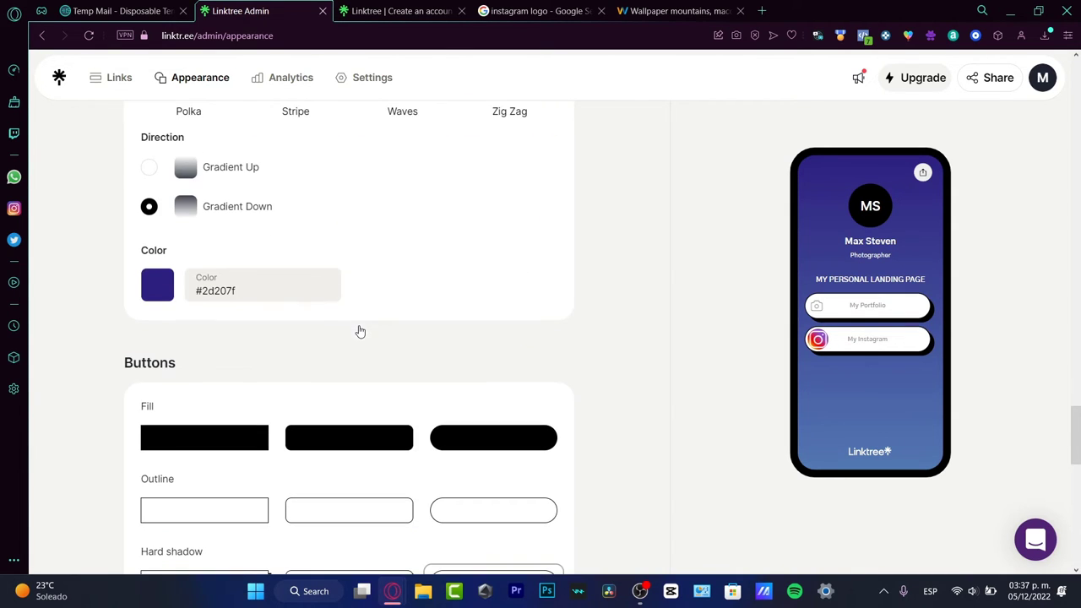
pyautogui.click(160, 285)
pyautogui.moveTo(243, 389); pyautogui.dragTo(196, 387)
pyautogui.moveTo(234, 307); pyautogui.dragTo(342, 291)
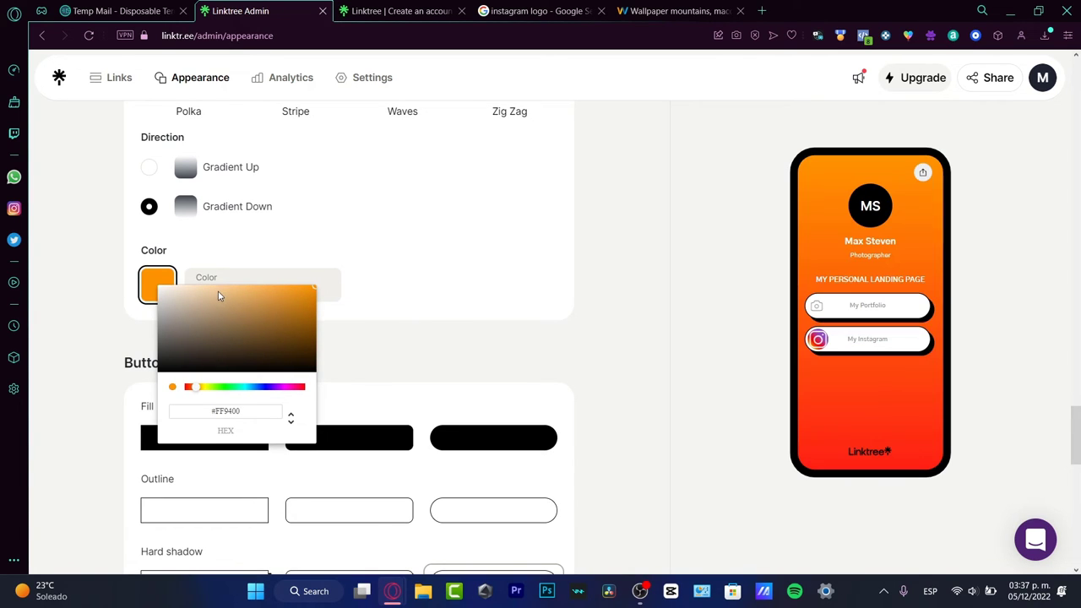
pyautogui.click(422, 291)
pyautogui.click(158, 285)
pyautogui.moveTo(202, 316); pyautogui.dragTo(229, 290)
pyautogui.click(391, 249)
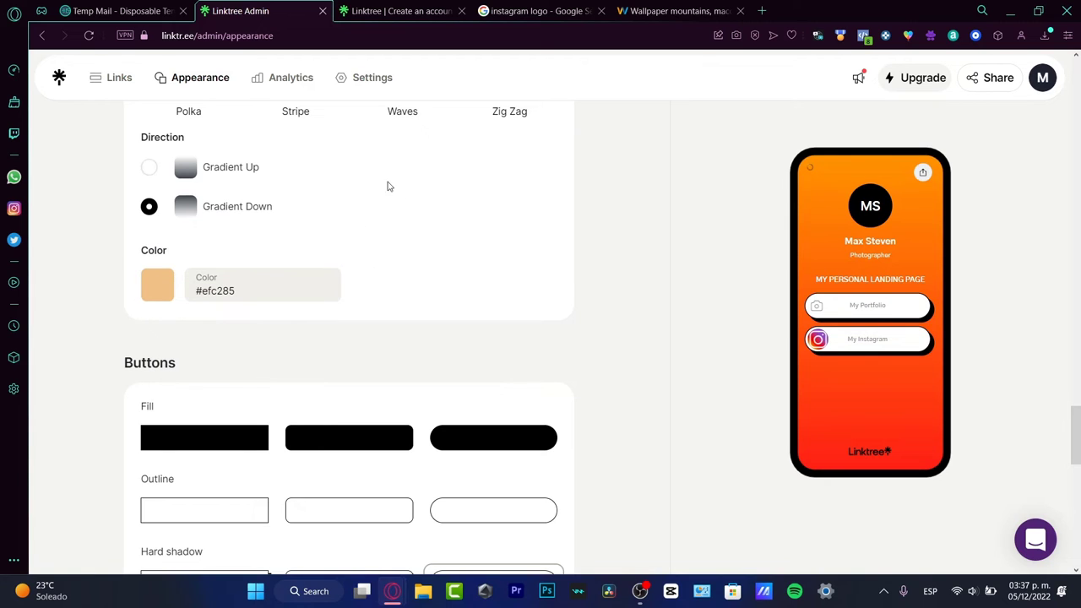
# Step: Switch the buttons to the rounded Soft shadow style and review the white button colours
pyautogui.scroll(-3, 449, 228)
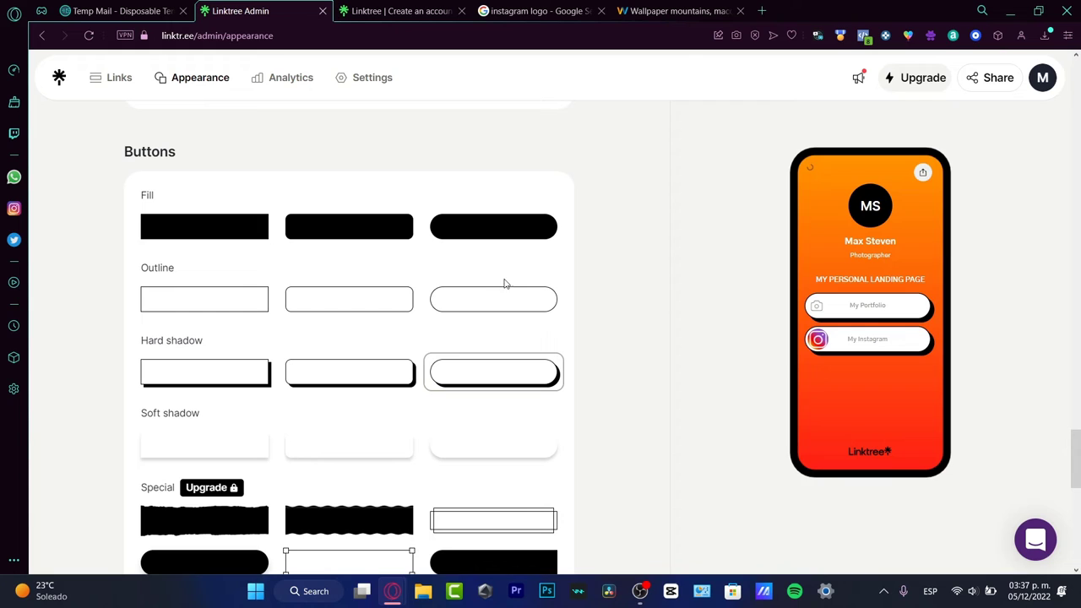
pyautogui.click(231, 379)
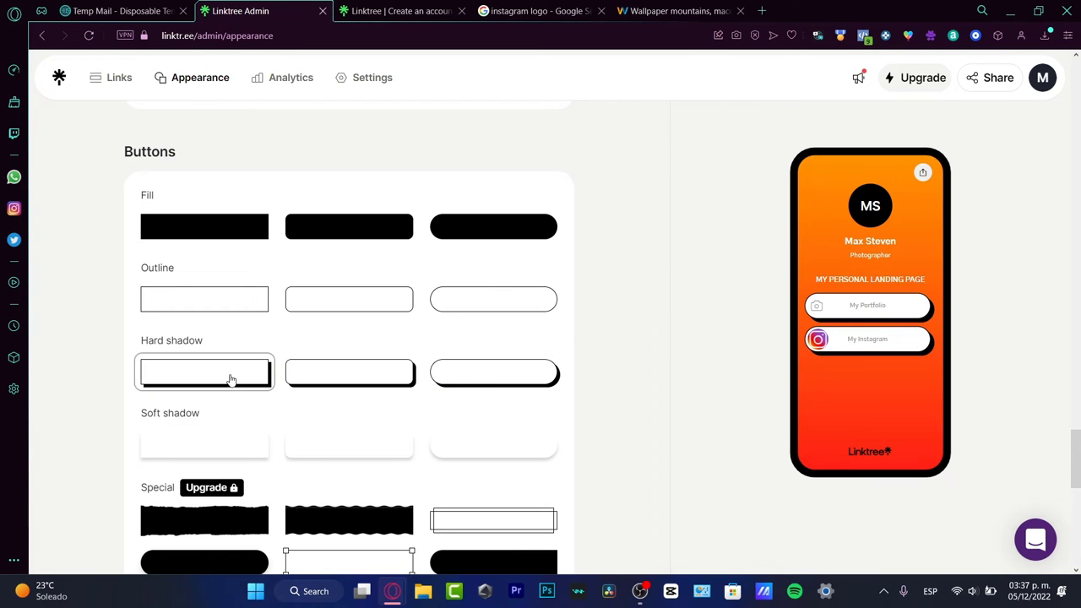
pyautogui.click(456, 446)
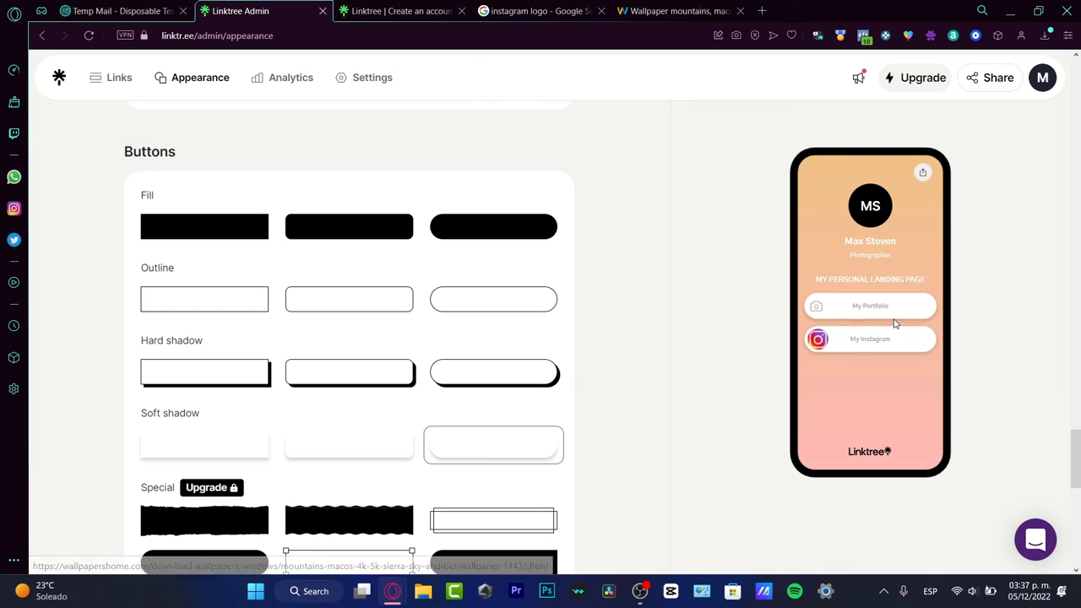
pyautogui.scroll(-5, 603, 329)
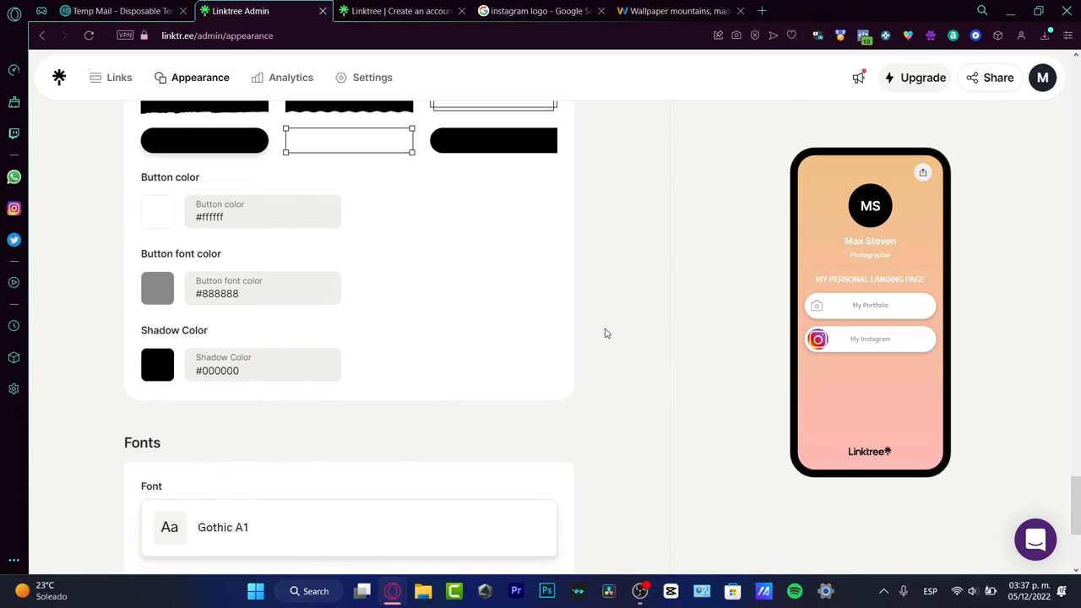
pyautogui.scroll(-3, 606, 336)
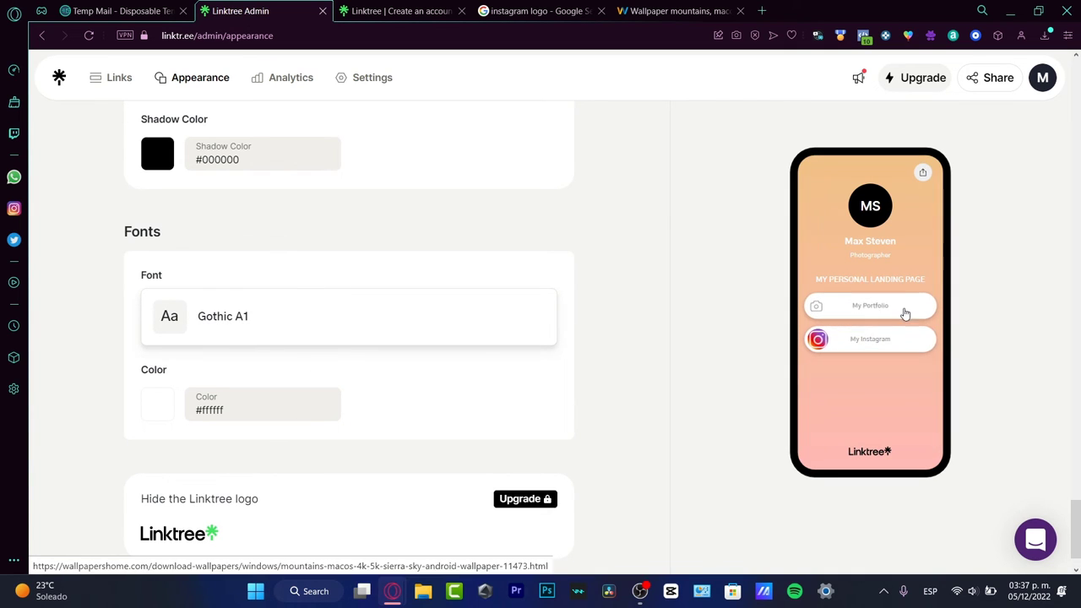
pyautogui.scroll(3, 628, 306)
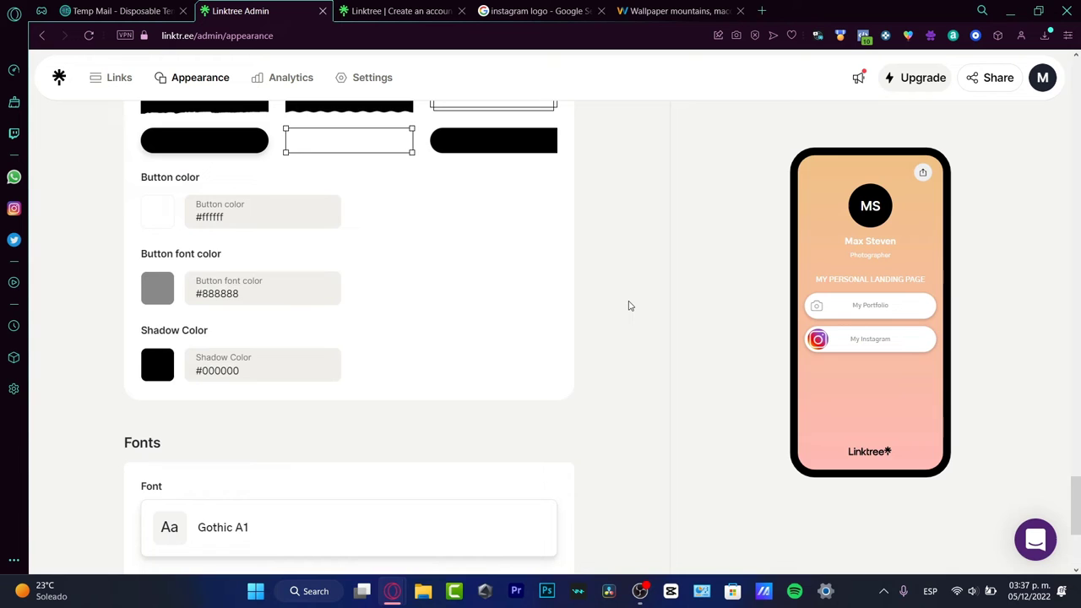
pyautogui.scroll(-3, 623, 310)
pyautogui.scroll(20, 620, 315)
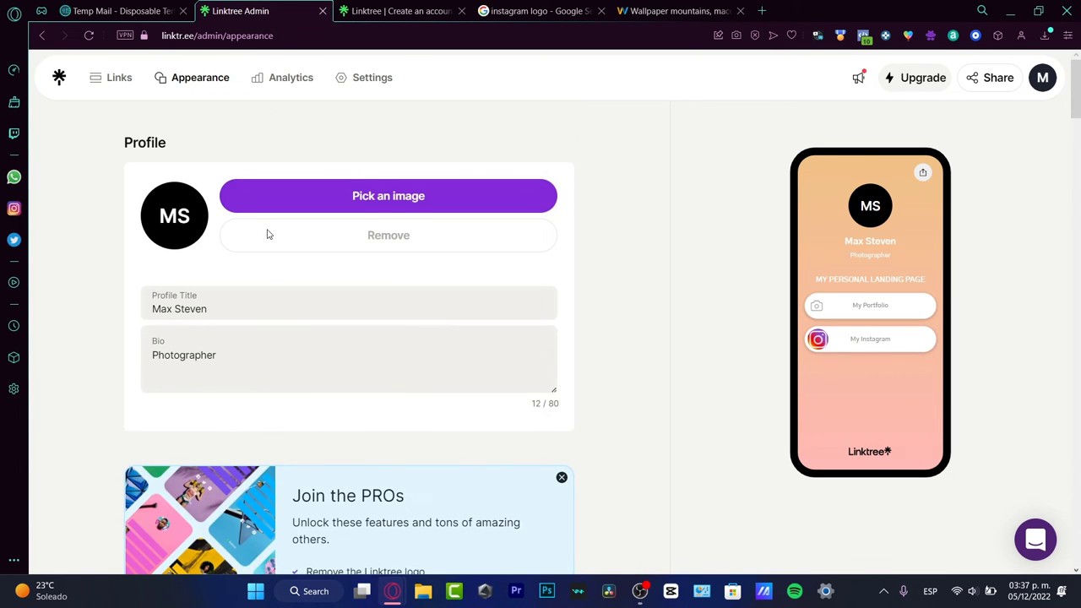
# Step: Choose Upload your own image for the profile picture, then switch to the Google Images tab
pyautogui.click(184, 220)
pyautogui.click(344, 201)
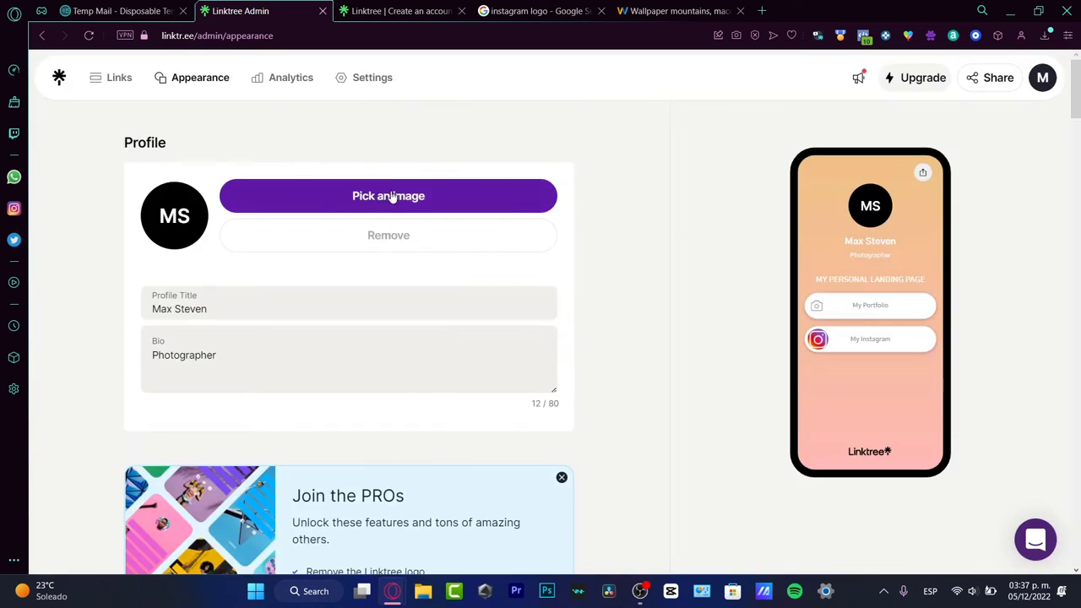
pyautogui.click(392, 196)
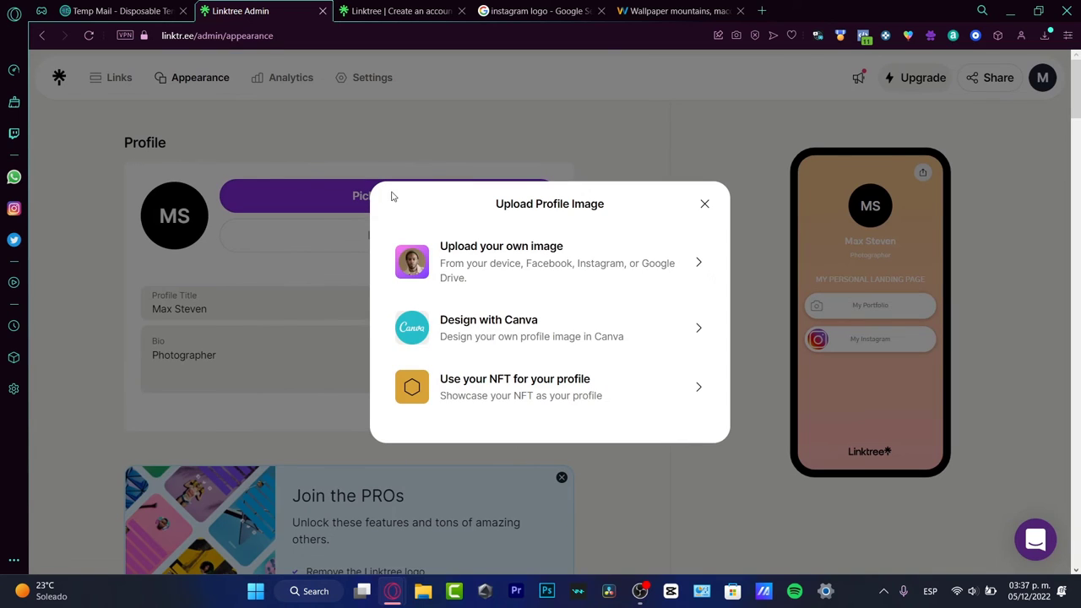
pyautogui.click(548, 275)
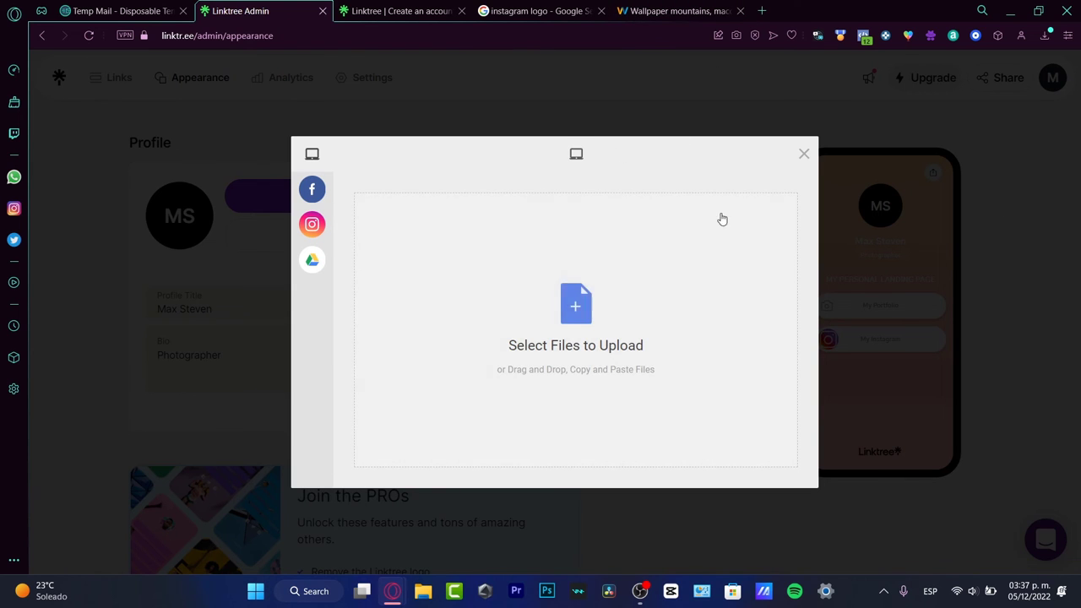
pyautogui.click(536, 10)
# Step: Search Google Images for 'camera'
pyautogui.click(464, 64)
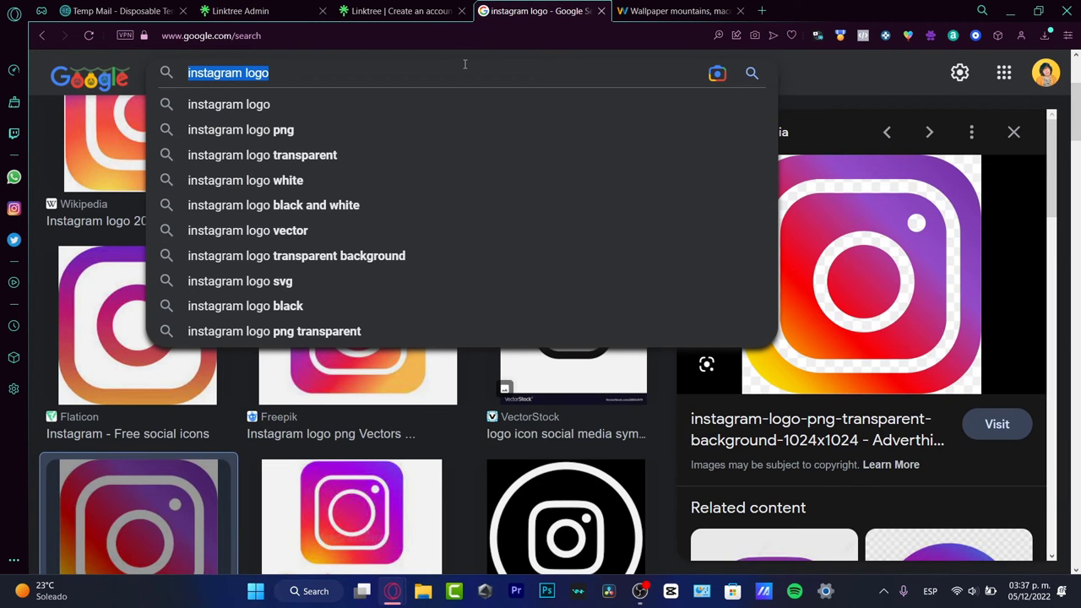
pyautogui.write('camera')
pyautogui.press('Return')
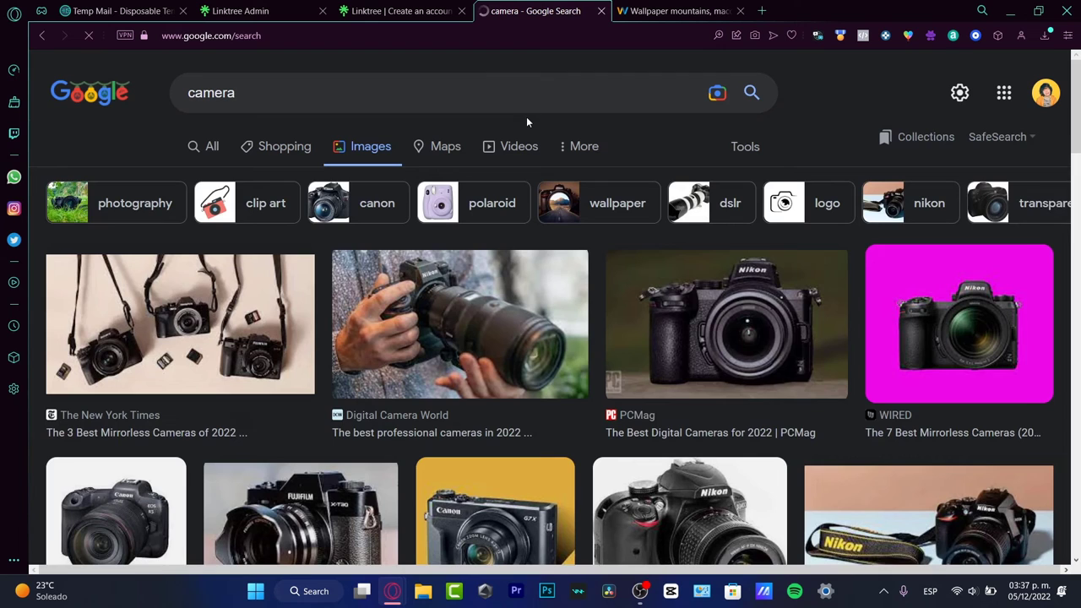
# Step: Save the photo of the man shooting with a camera and return to Linktree's upload window
pyautogui.click(450, 305)
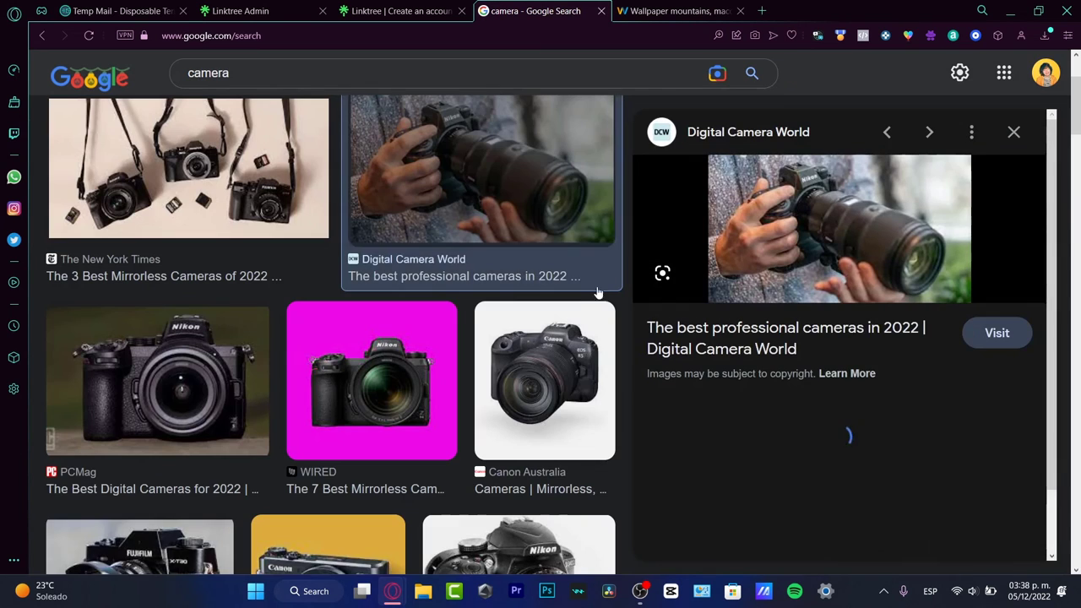
pyautogui.click(931, 441)
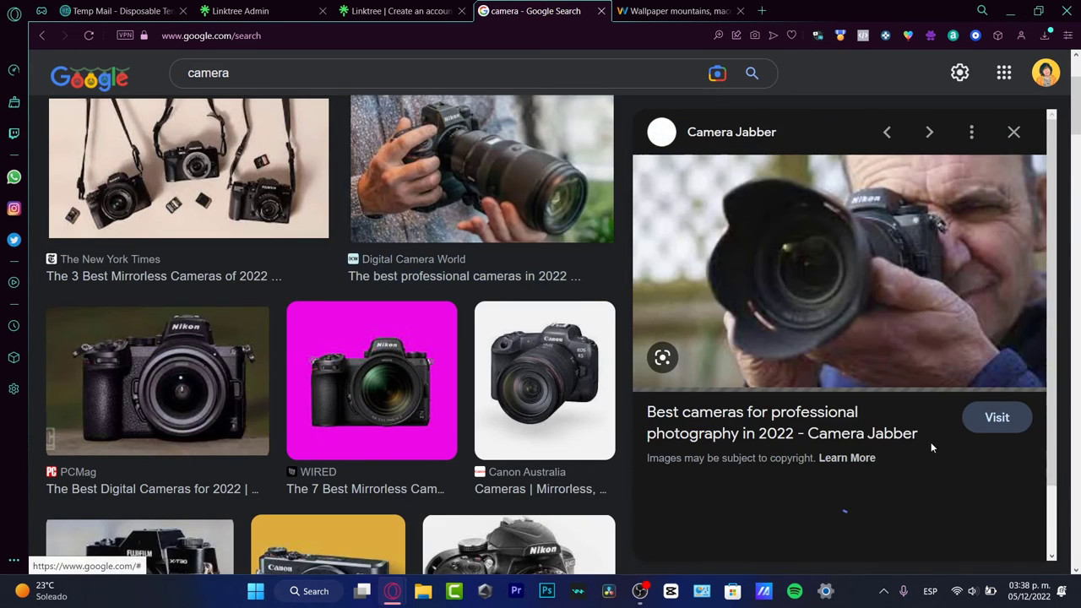
pyautogui.rightClick(934, 285)
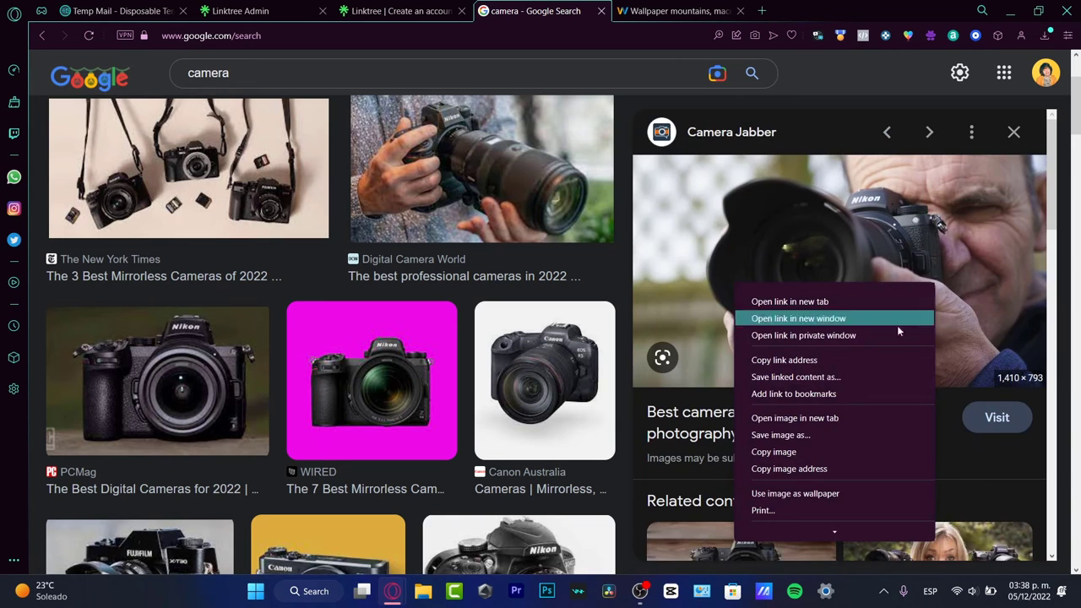
pyautogui.click(832, 436)
pyautogui.click(427, 9)
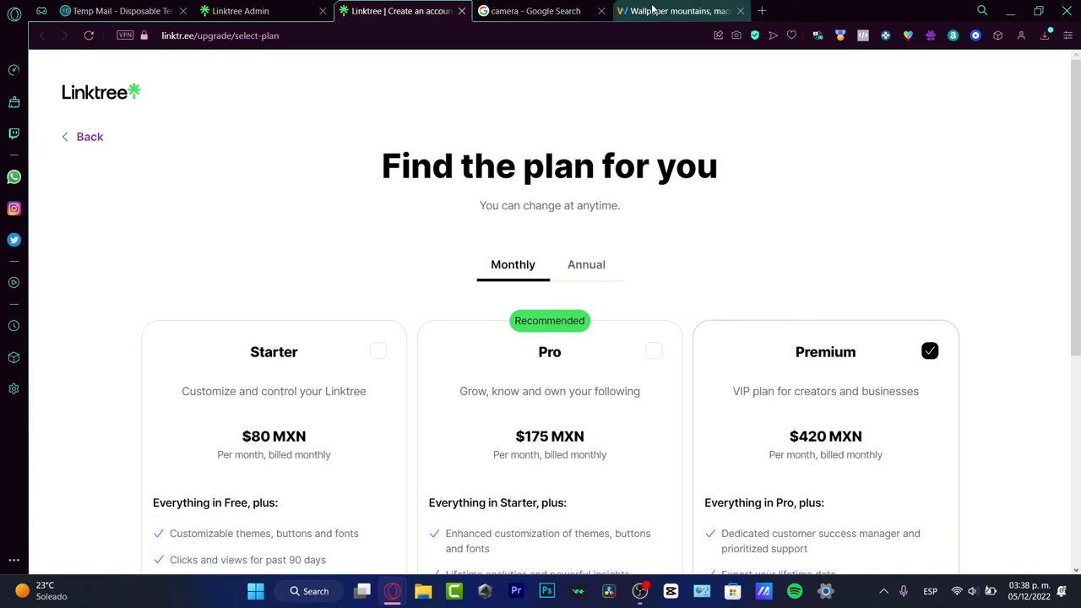
pyautogui.click(236, 10)
# Step: Upload the copied camera photo as the profile picture, square-cropped over the photographer's face
pyautogui.click(612, 314)
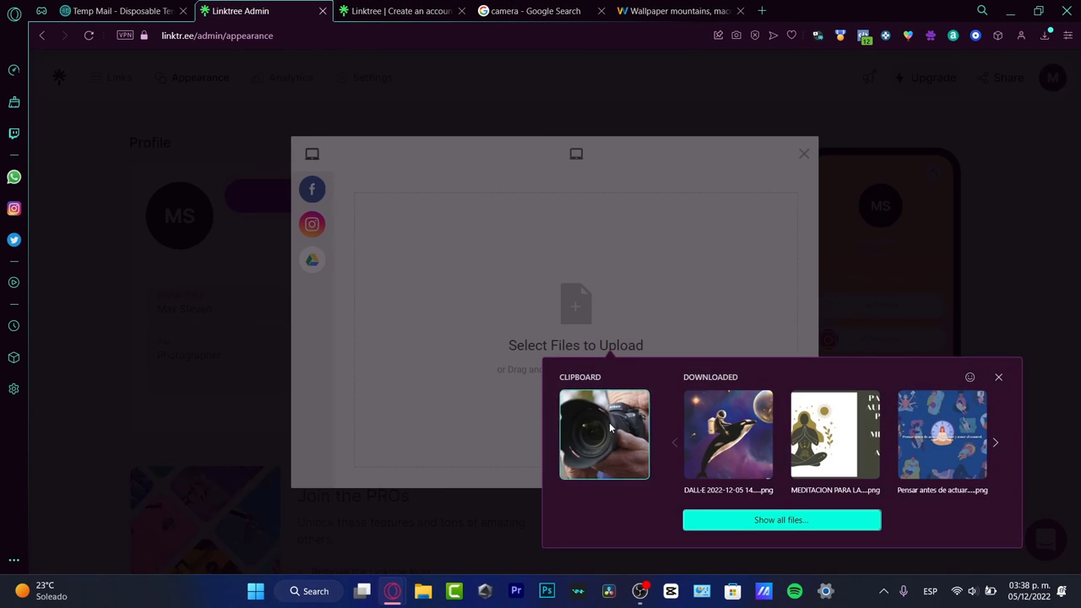
pyautogui.click(609, 422)
pyautogui.moveTo(614, 365); pyautogui.dragTo(685, 365)
pyautogui.click(772, 465)
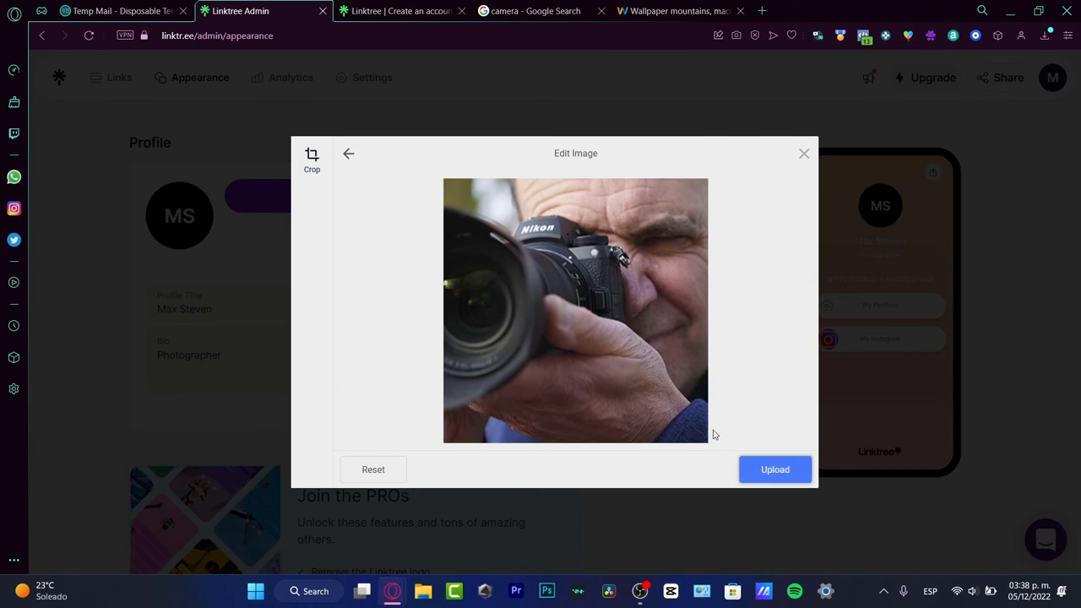
pyautogui.click(777, 471)
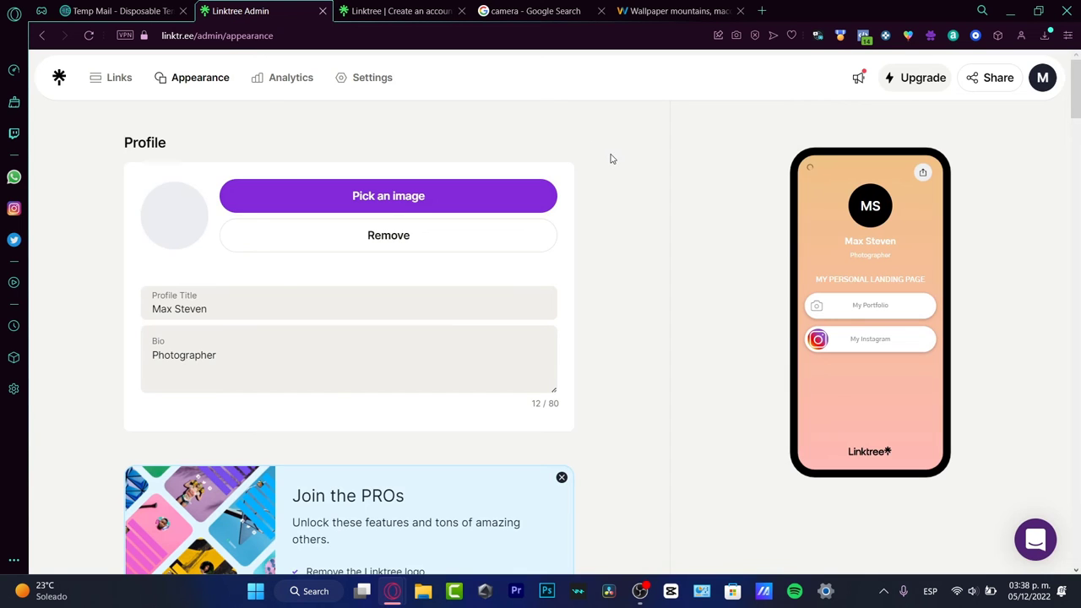
# Step: Change the gradient background colour to green #599a66 and copy the page's public link via Share
pyautogui.scroll(-15, 610, 276)
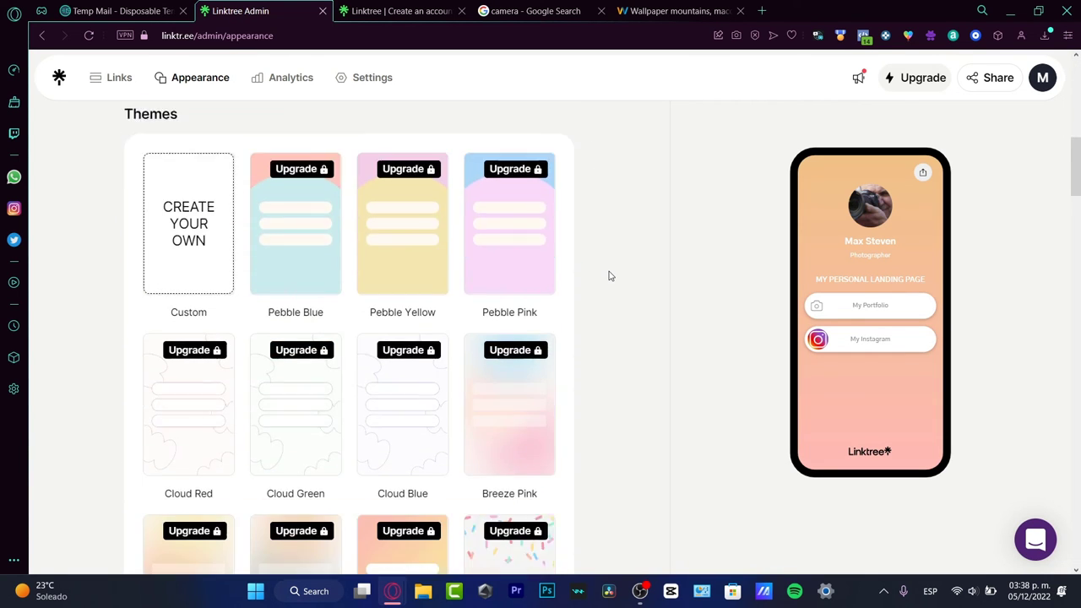
pyautogui.scroll(-15, 607, 273)
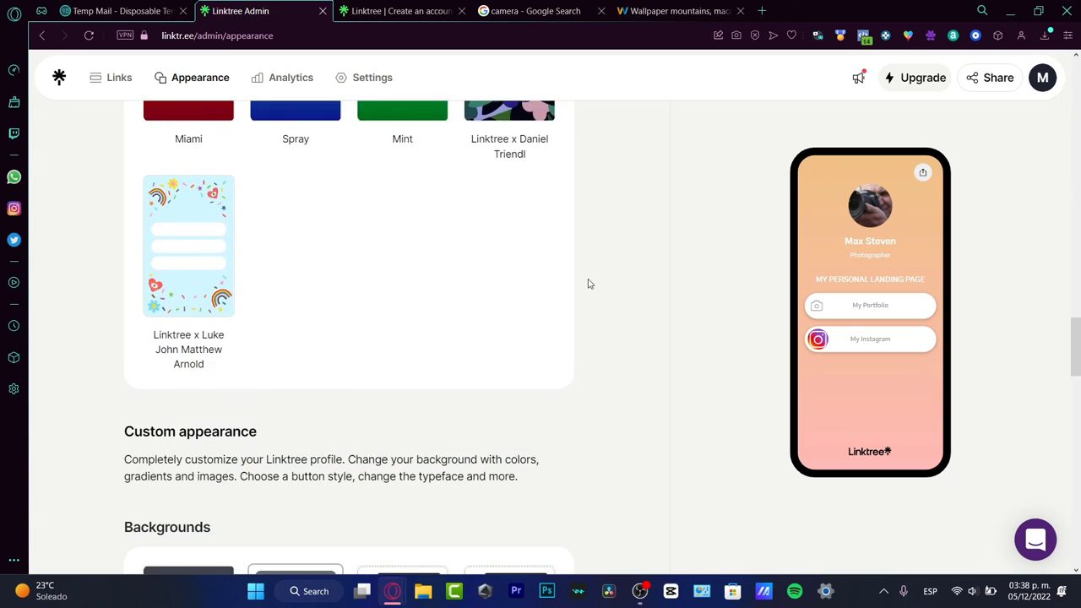
pyautogui.scroll(-3, 633, 396)
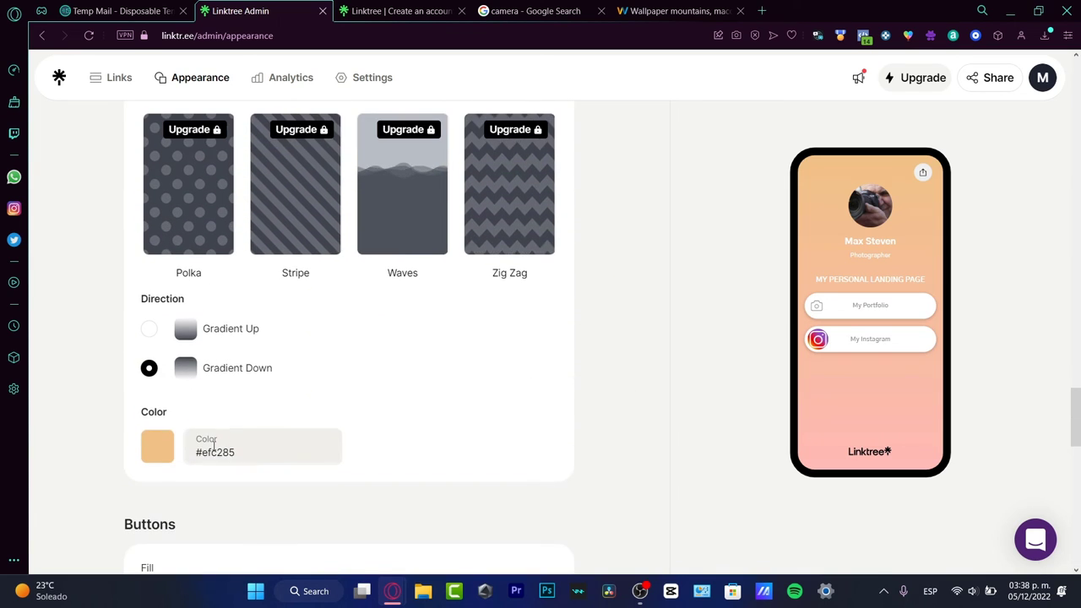
pyautogui.click(158, 445)
pyautogui.write('#599a66')
pyautogui.press('Return')
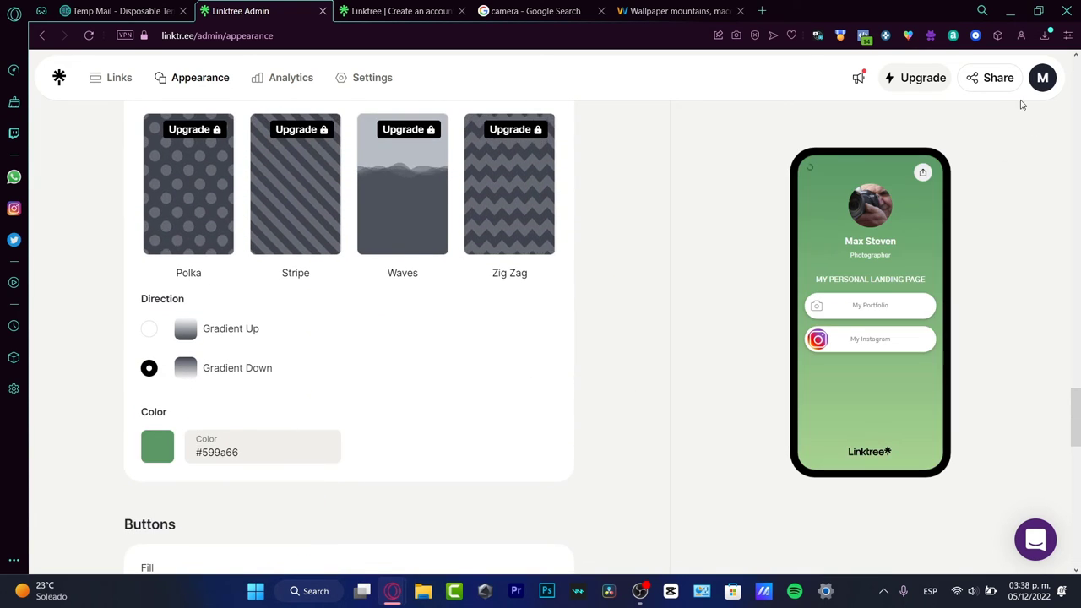
pyautogui.click(1000, 84)
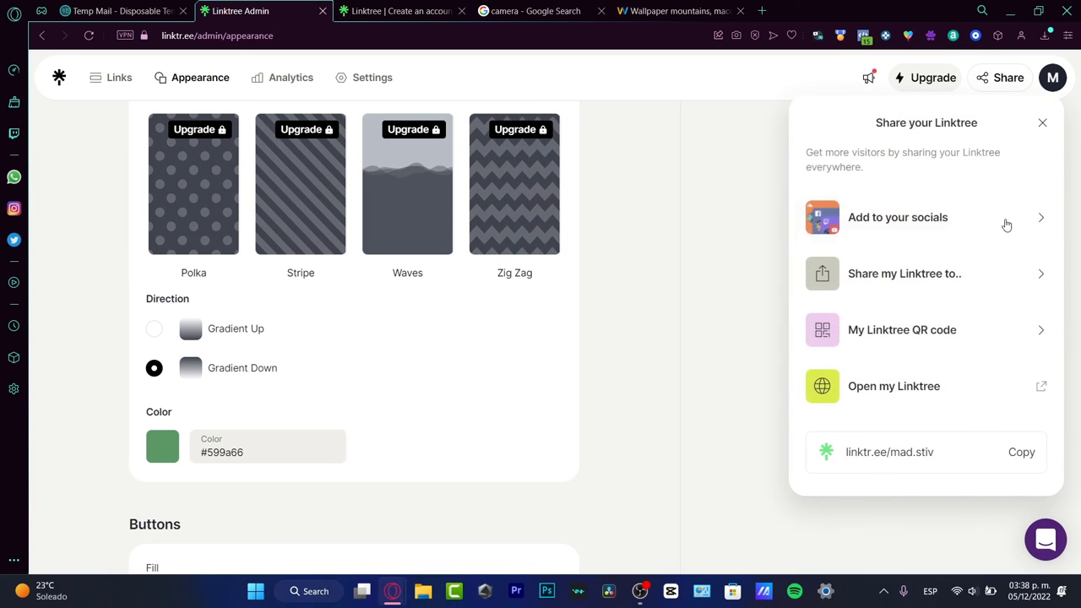
pyautogui.click(1015, 453)
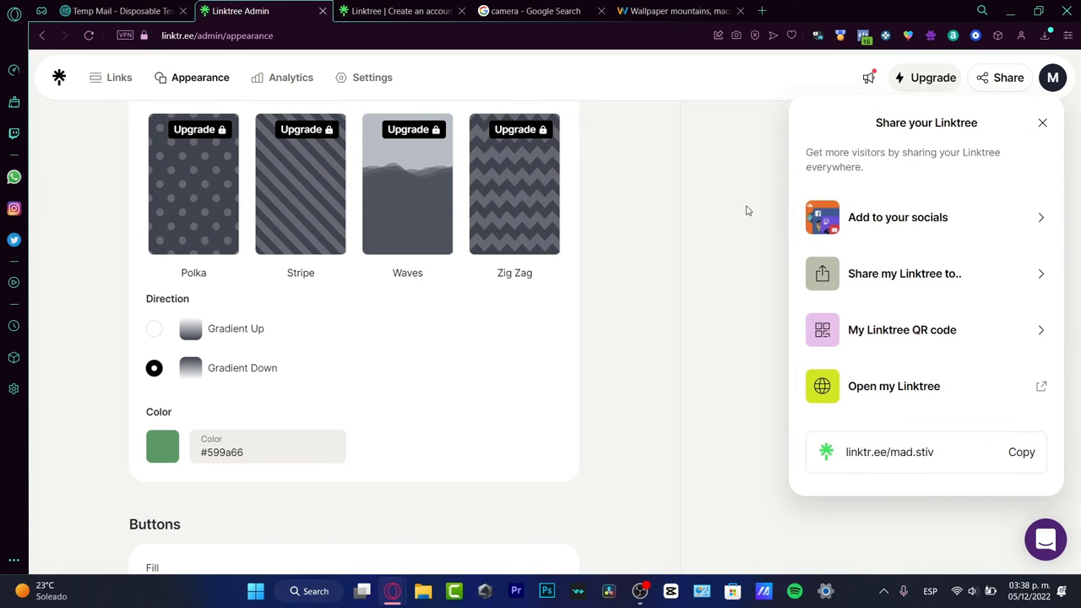
# Step: Load the published page from the copied link in a spare tab, dismiss its banner, then return to the admin
pyautogui.click(414, 12)
pyautogui.click(330, 35)
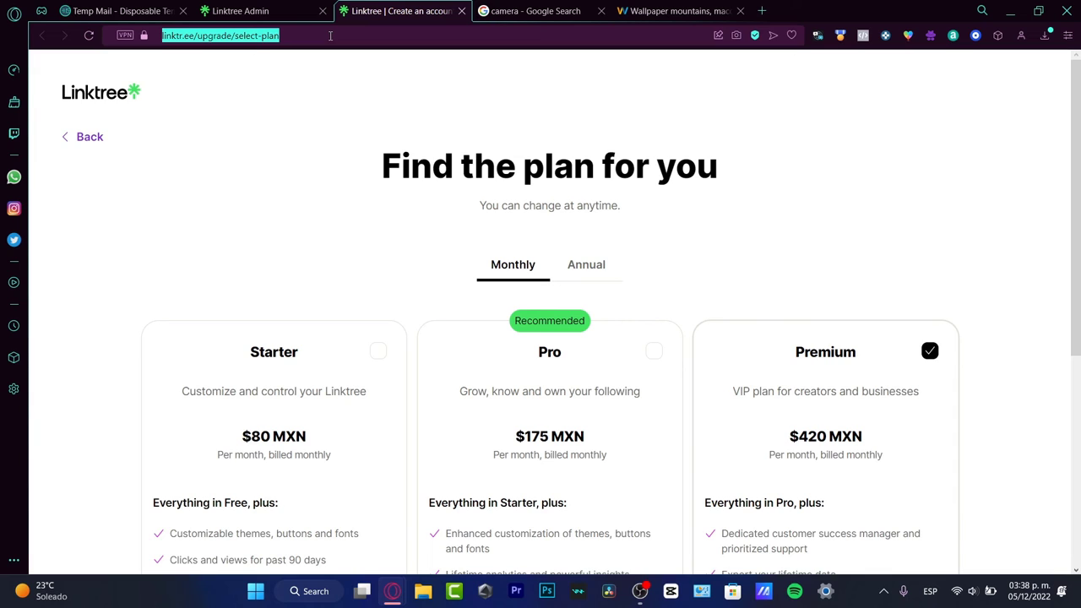
pyautogui.hotkey('ctrl', 'v')
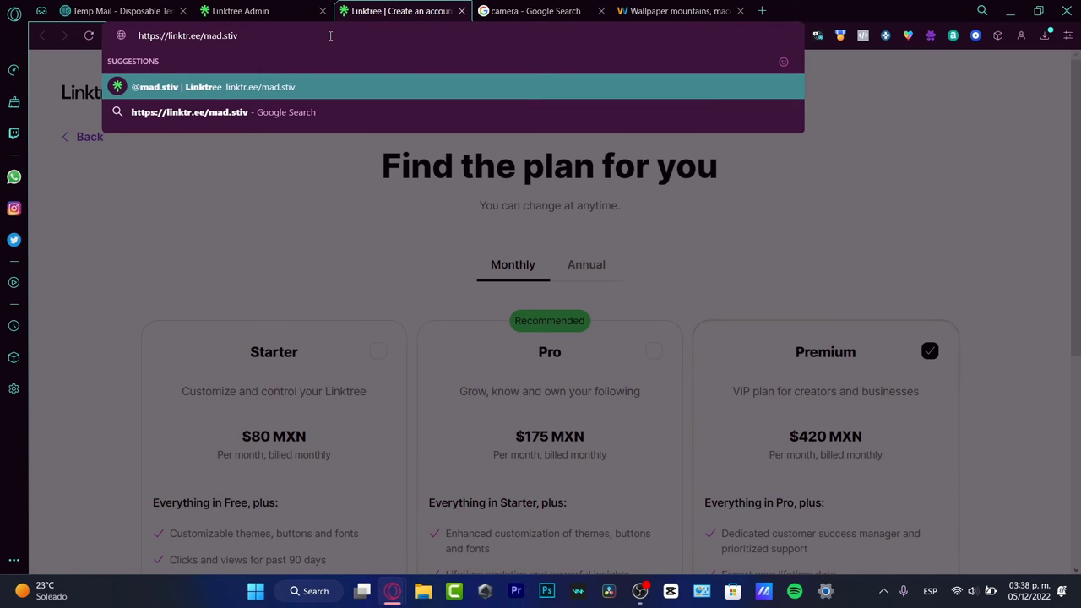
pyautogui.press('Return')
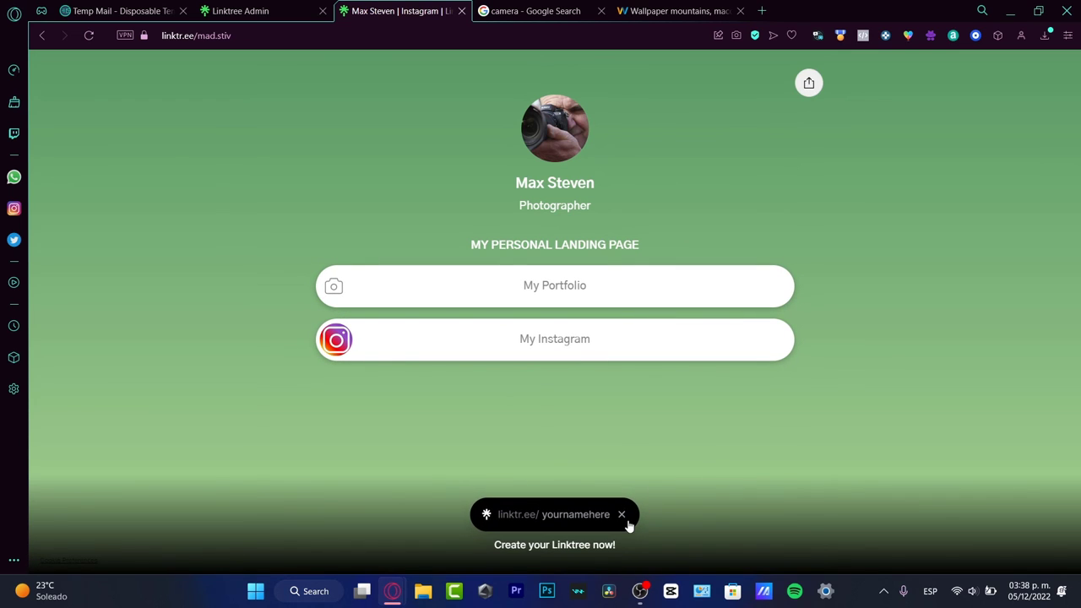
pyautogui.click(622, 515)
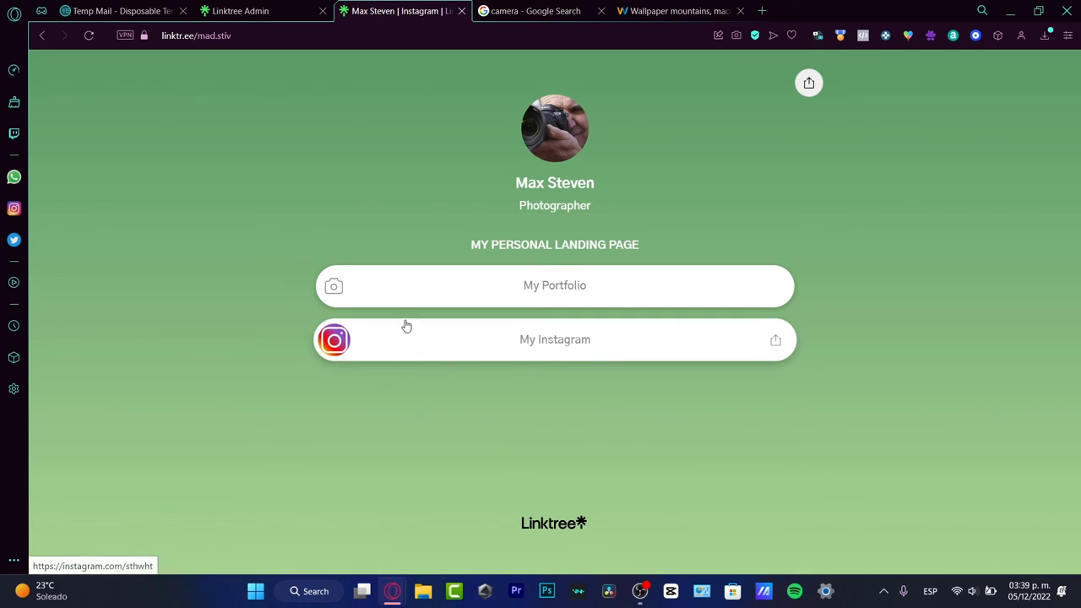
pyautogui.click(245, 11)
pyautogui.click(397, 11)
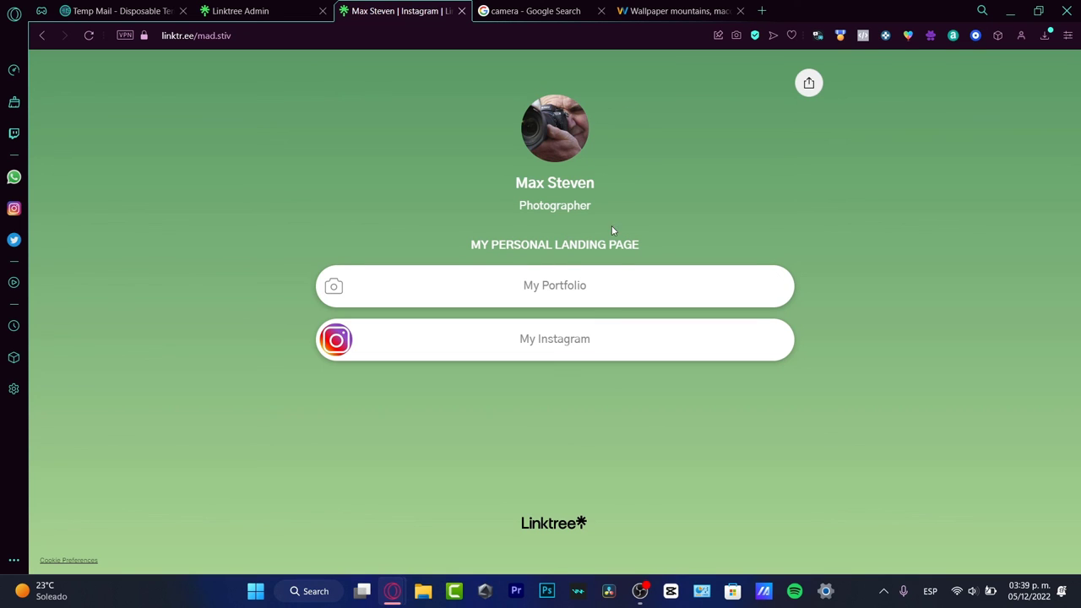
pyautogui.click(273, 6)
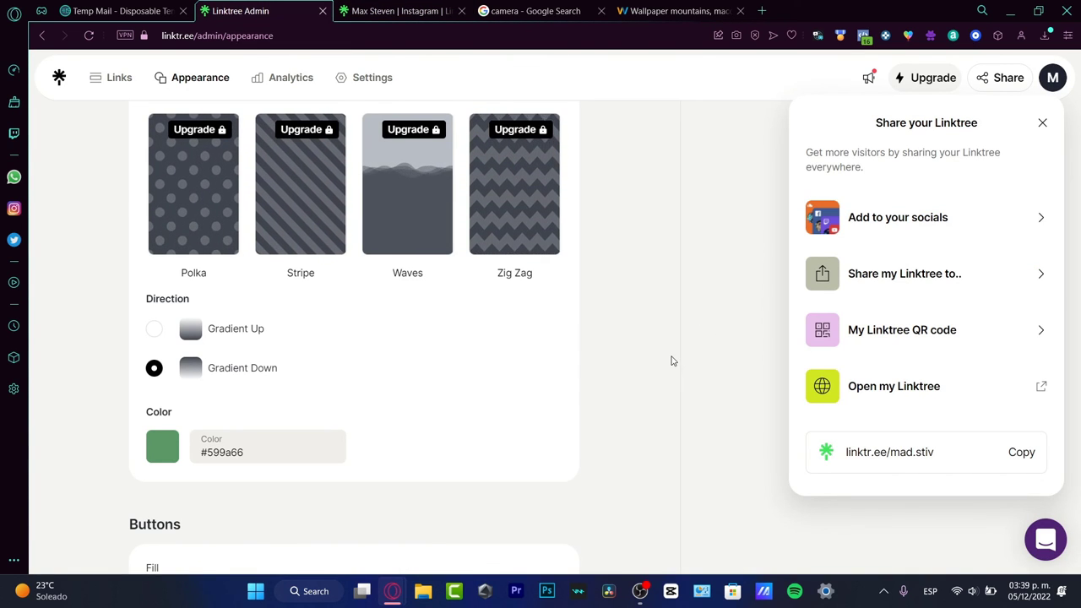
# Step: Review the Appearance button settings and the empty Analytics page, then return to the published Linktree page
pyautogui.scroll(-8, 670, 361)
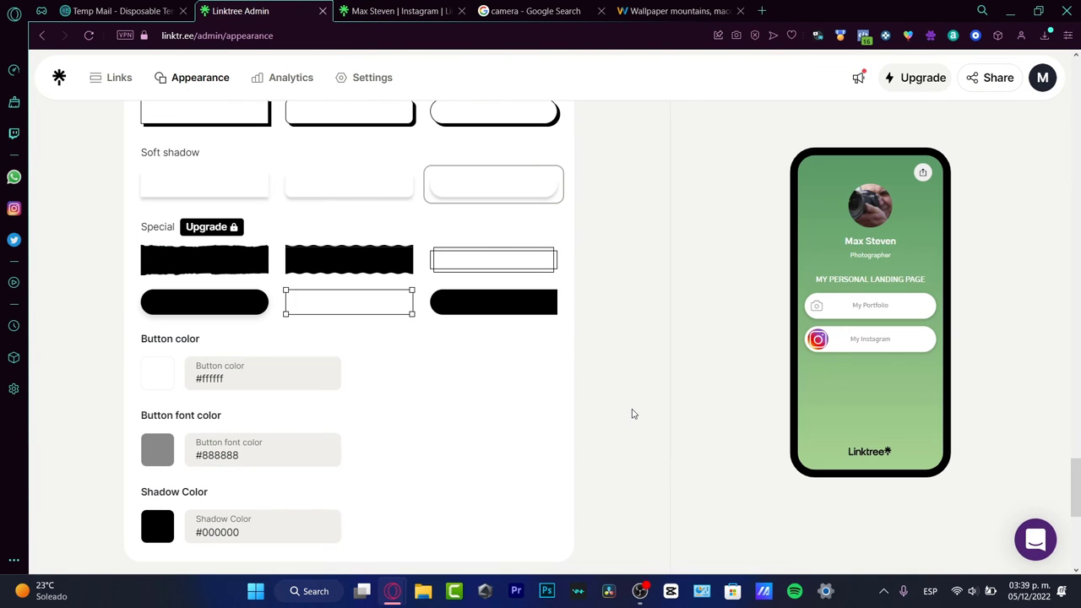
pyautogui.scroll(15, 633, 414)
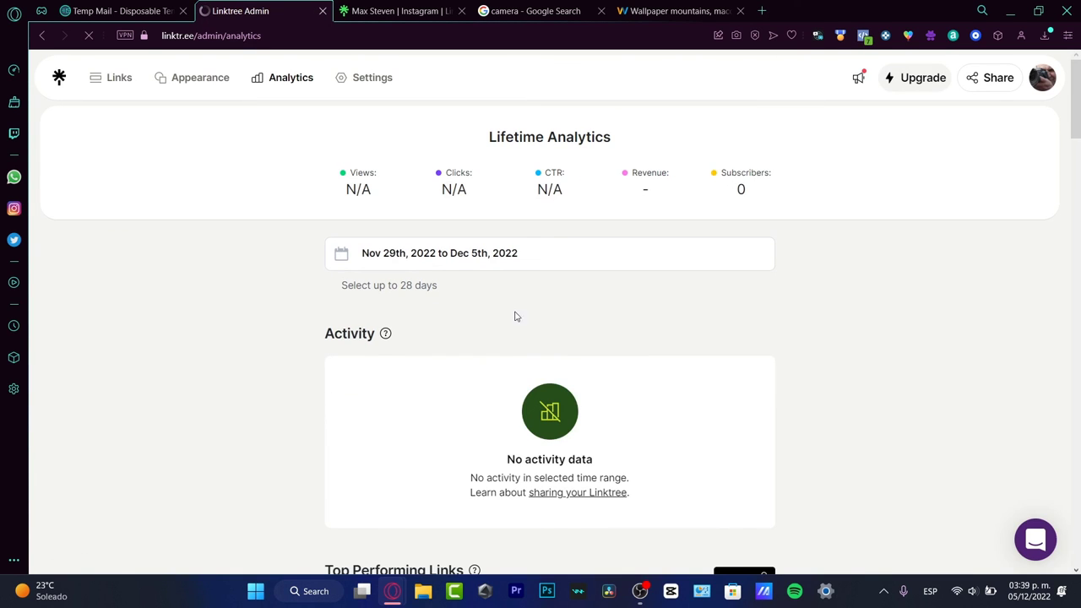
pyautogui.scroll(-5, 652, 375)
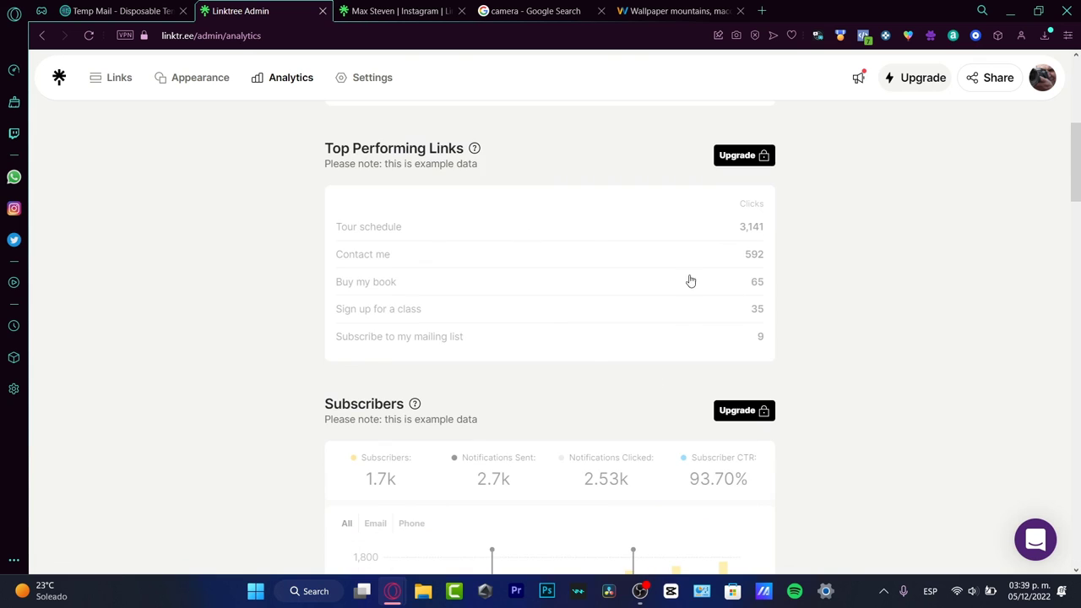
pyautogui.scroll(5, 864, 330)
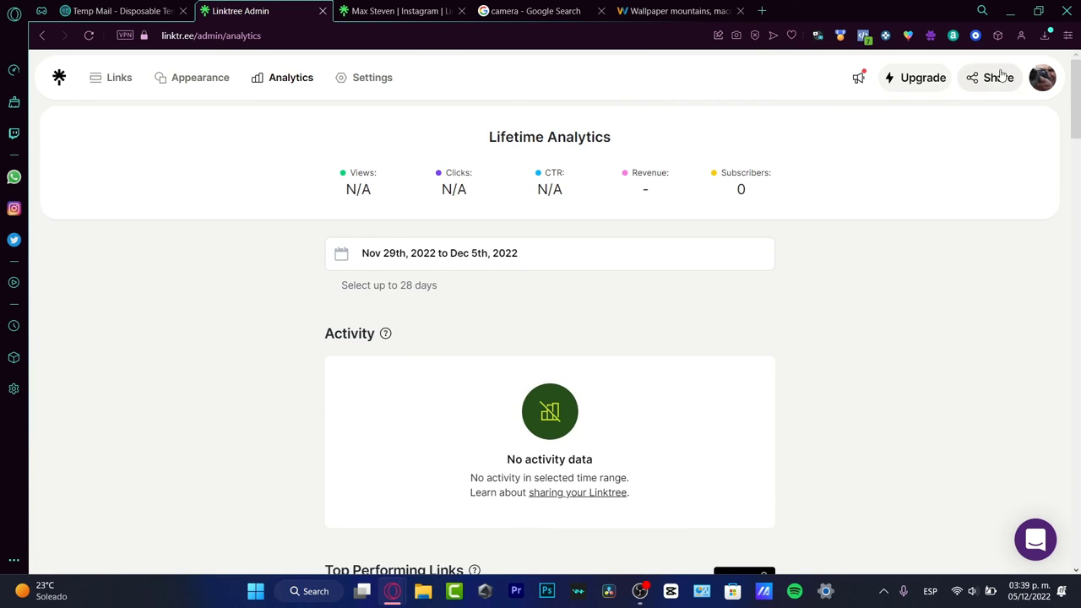
pyautogui.click(408, 8)
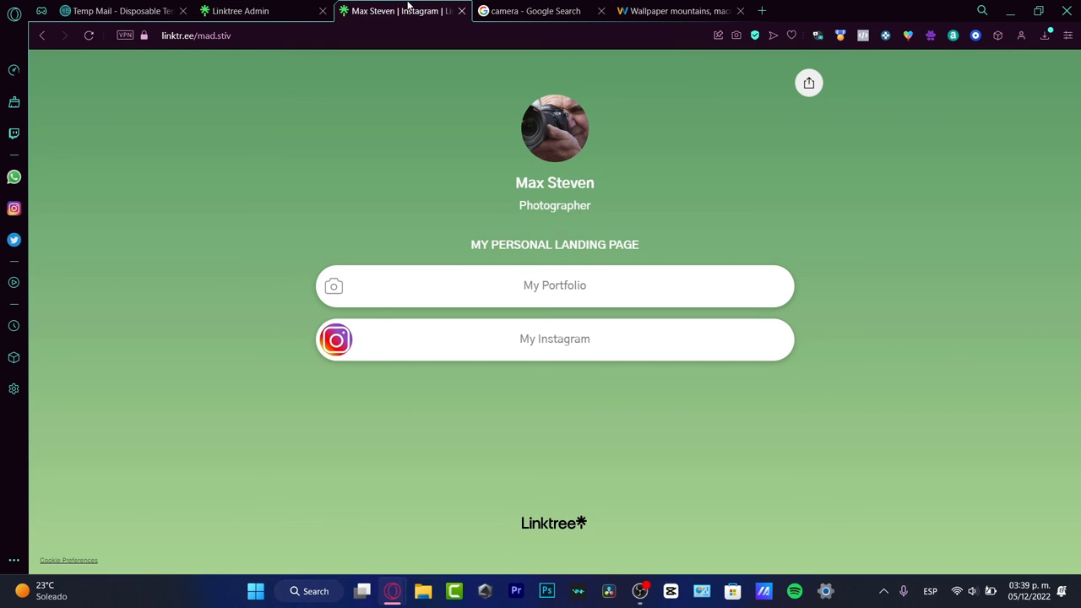